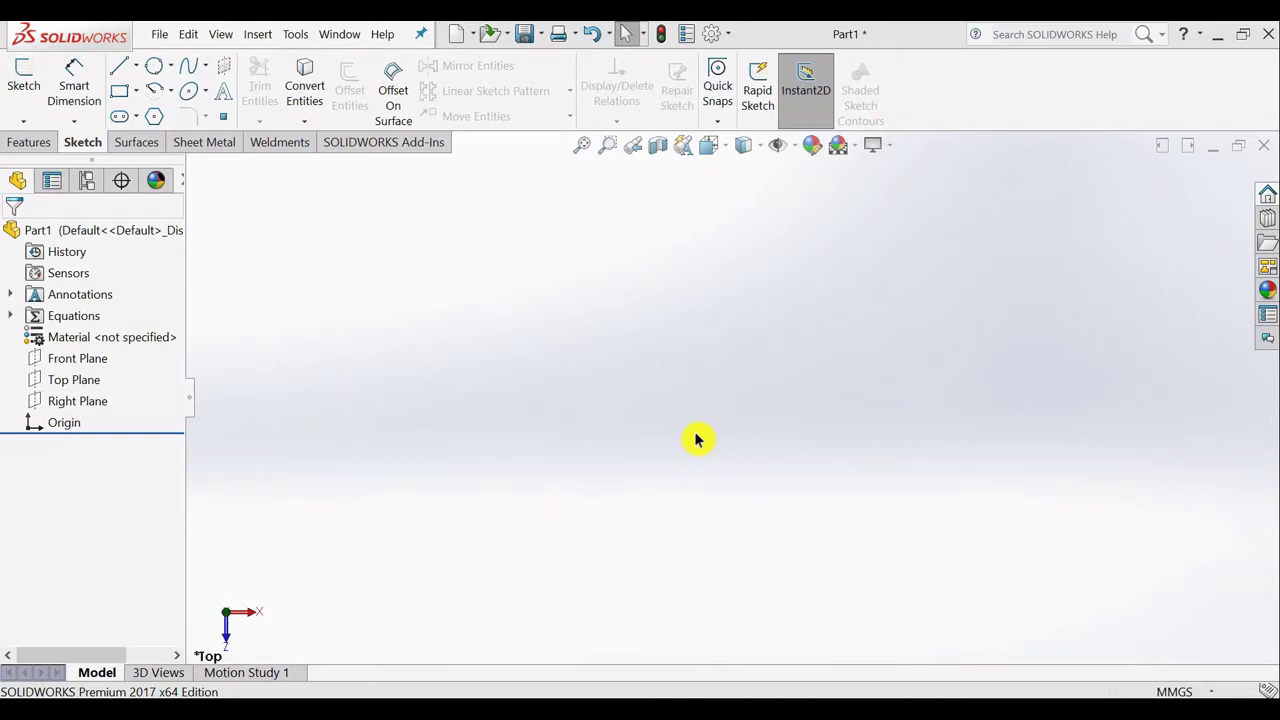
Step: Start a new sketch (Sketch7) on the Front Plane
left_click(92, 360)
left_click(103, 340)
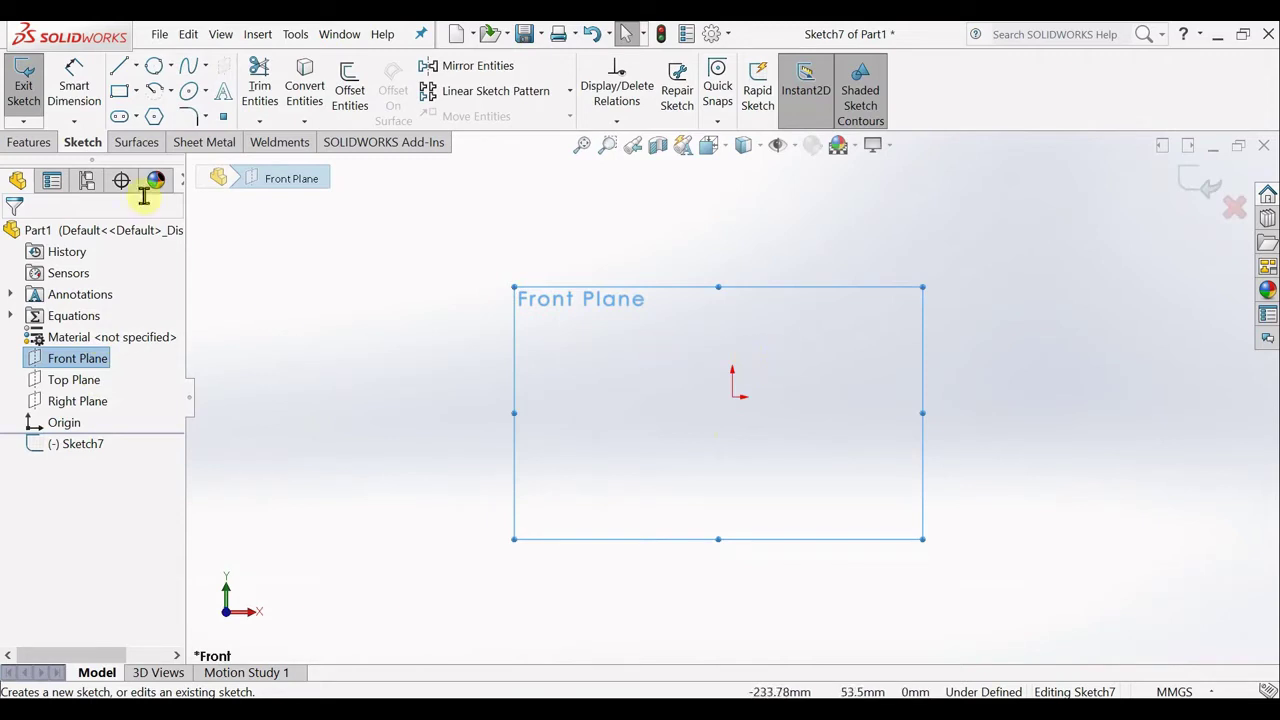
Step: Draw a corner rectangle enclosing the origin, then exit the rectangle tool
left_click(118, 93)
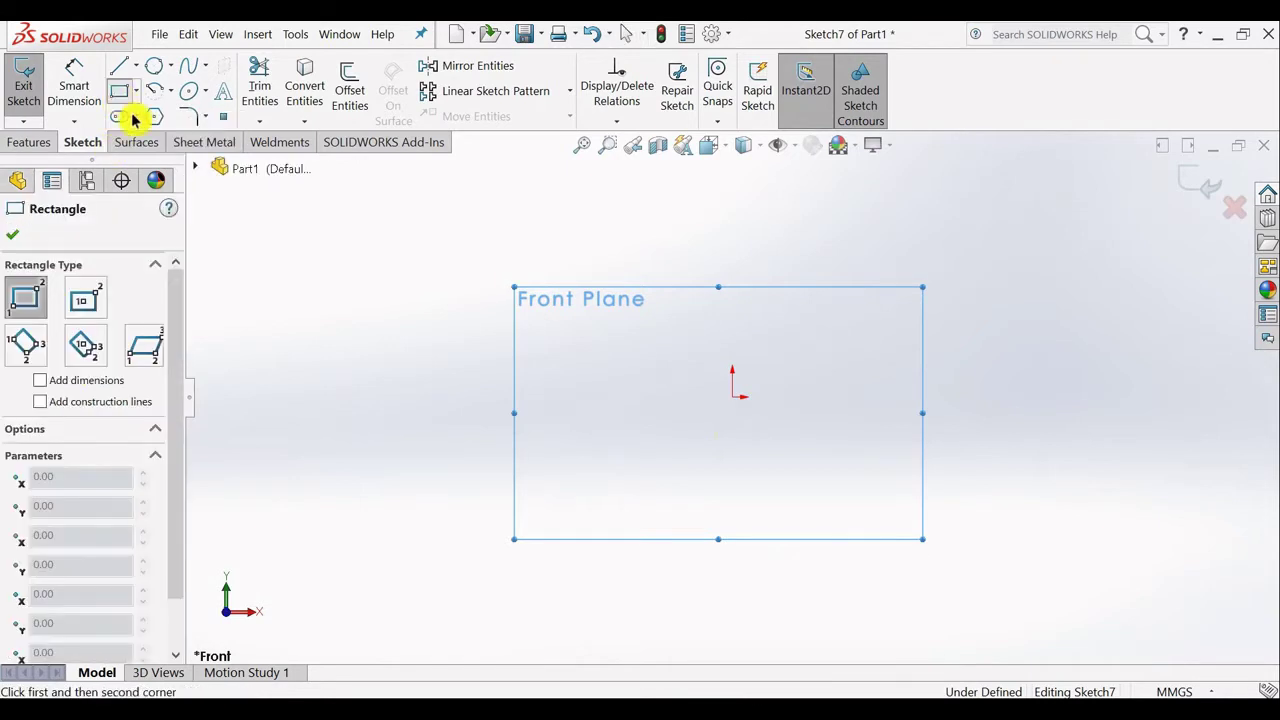
left_click(568, 318)
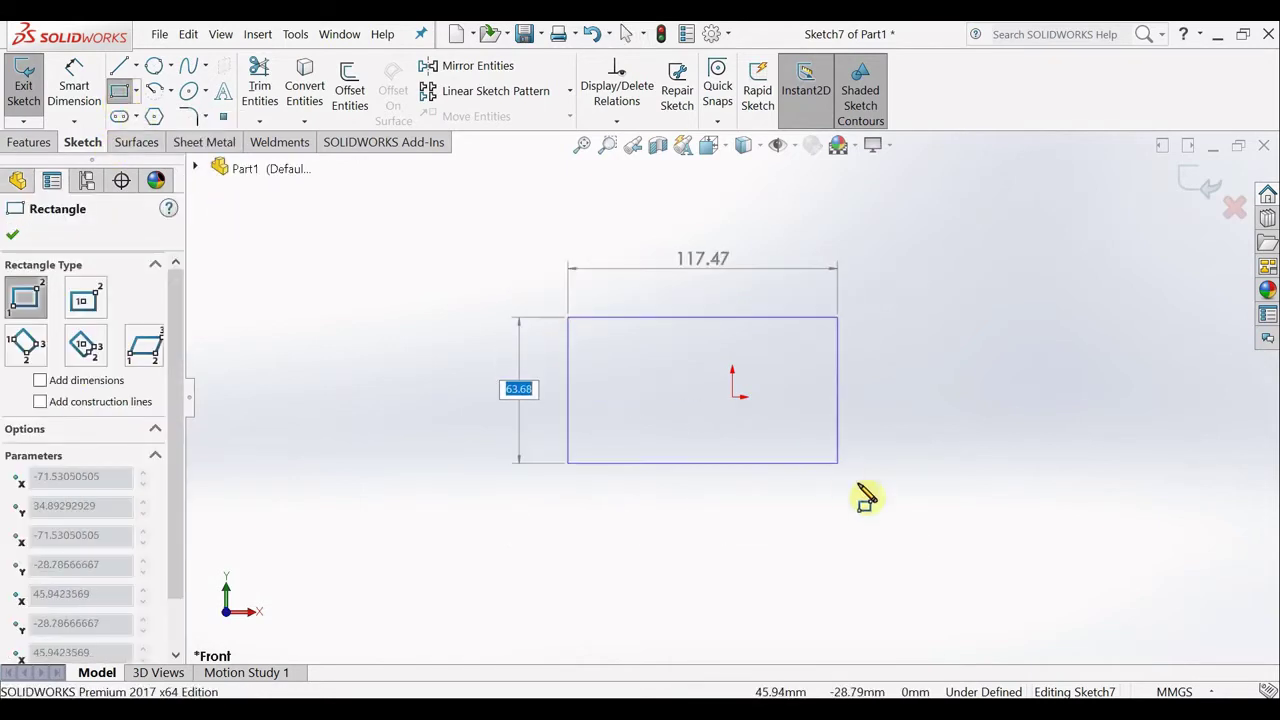
left_click(870, 487)
left_click(870, 487)
key("Escape")
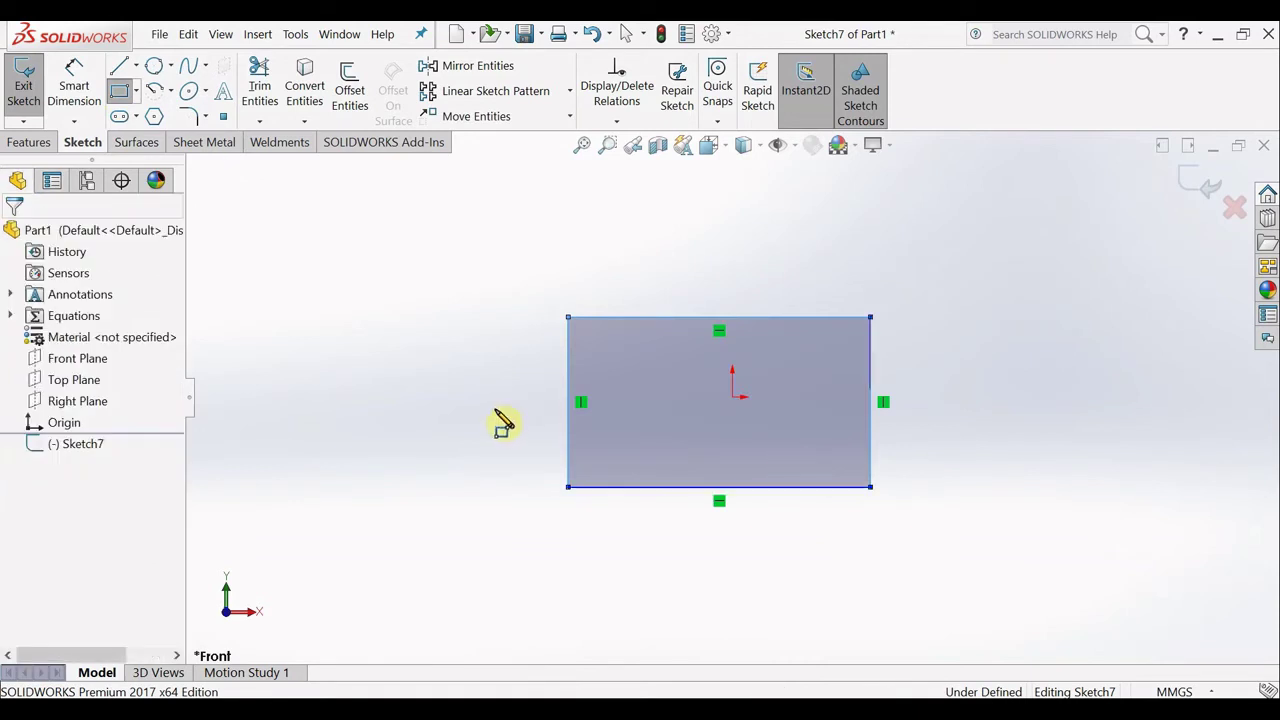
scroll(935, 427, "up", 2)
scroll(914, 420, "down", 3)
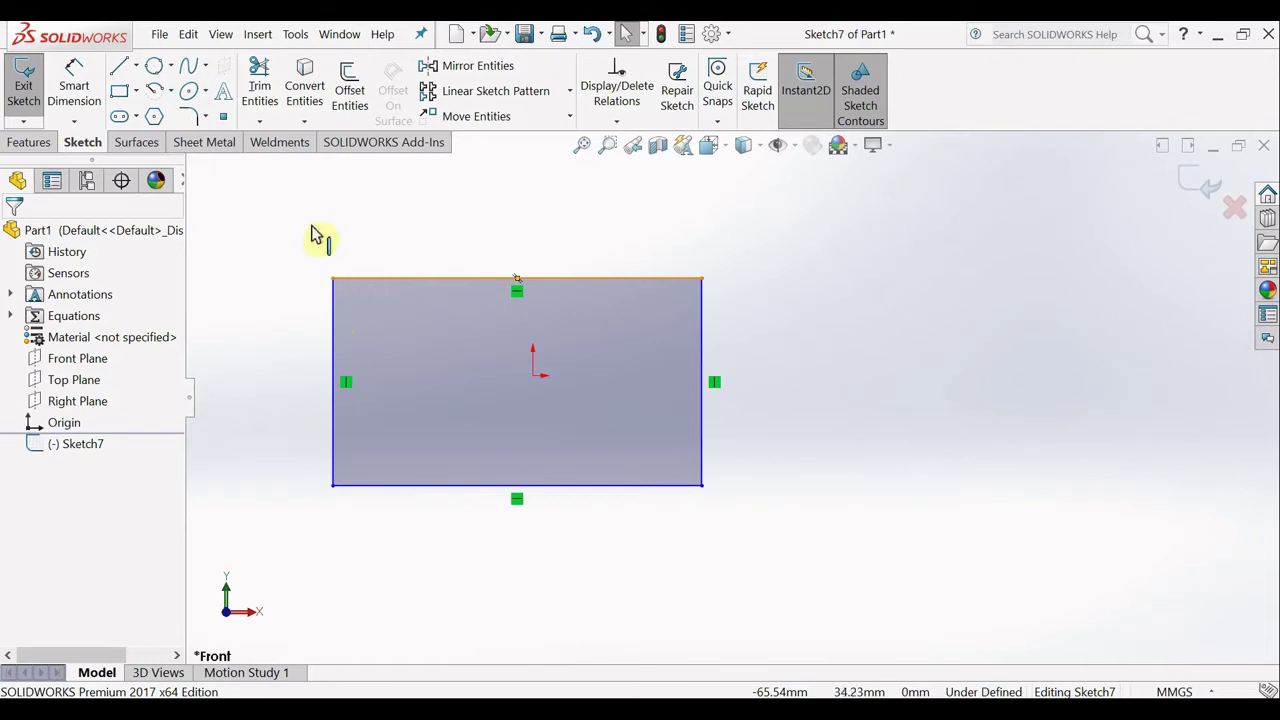
Step: Start Sketch Fillet from the fillet dropdown with a 3 mm radius
left_click(204, 118)
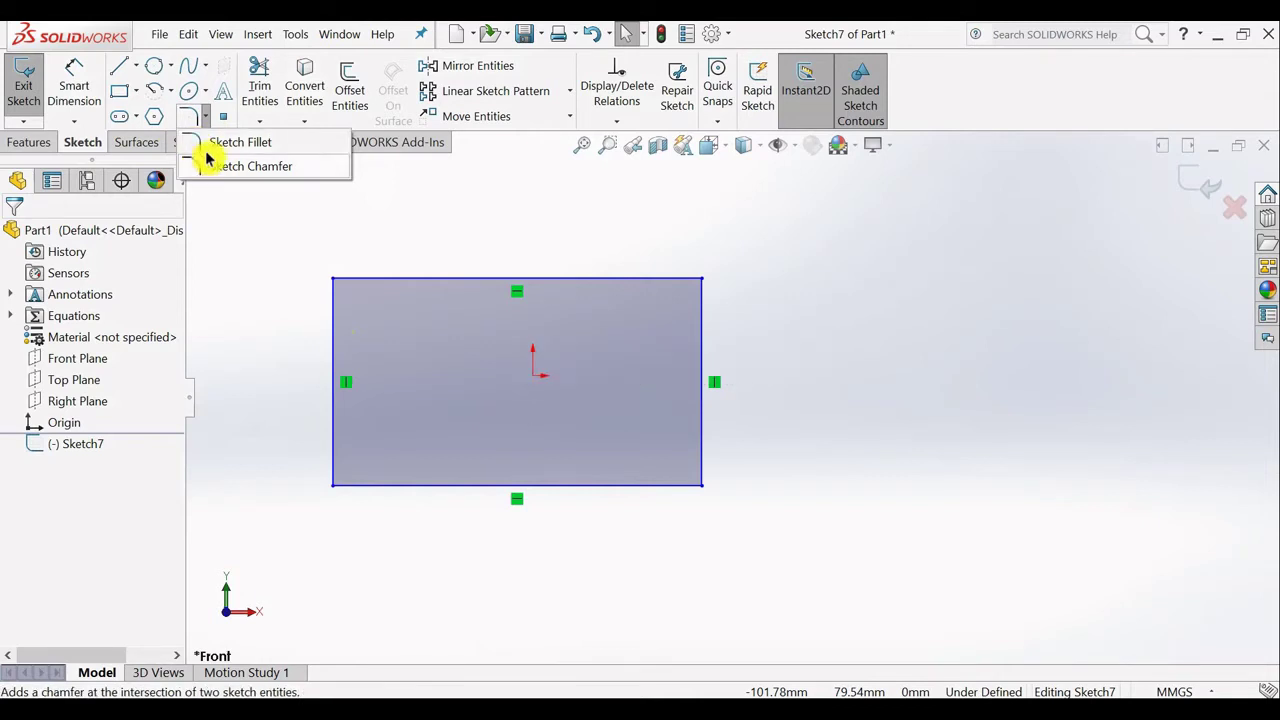
left_click(226, 145)
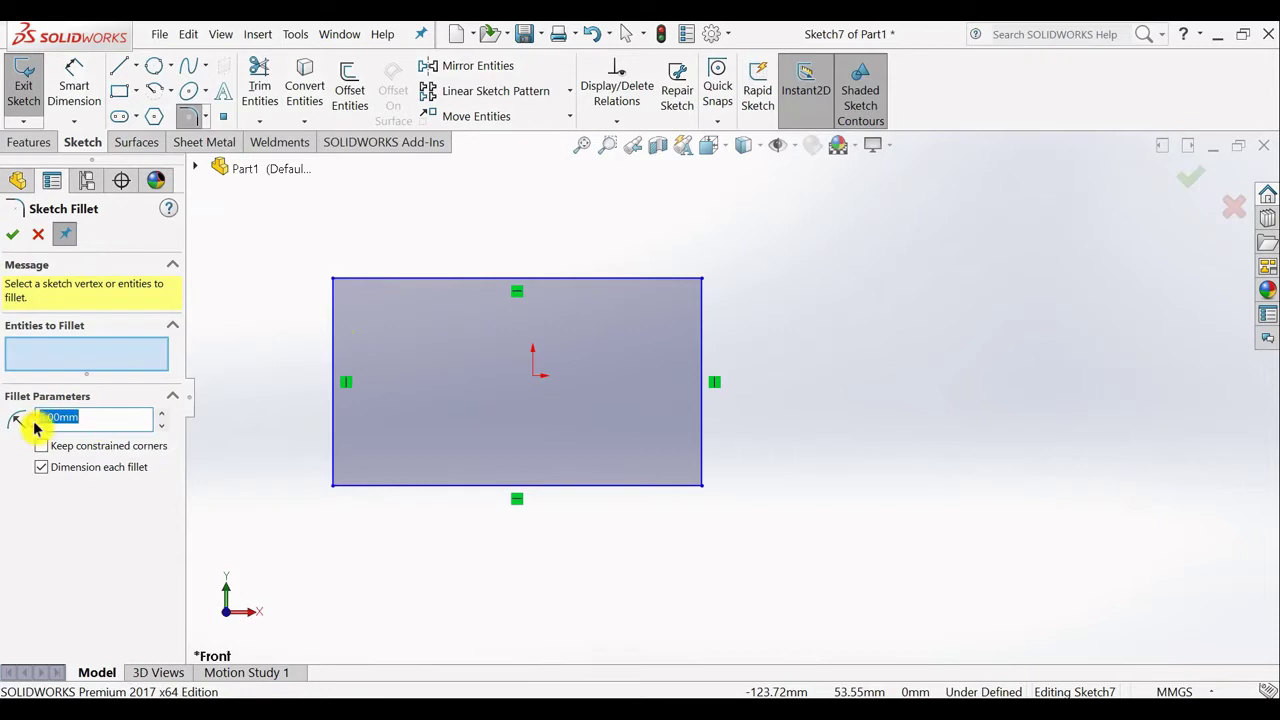
type("3")
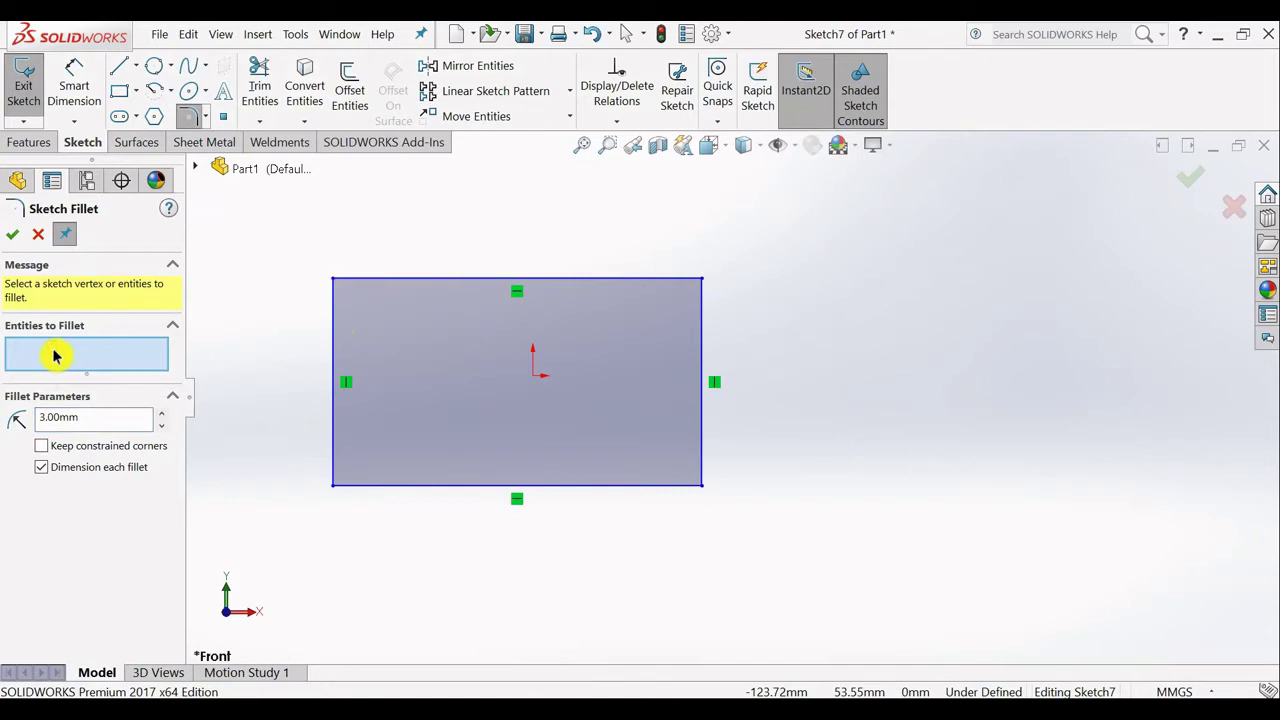
Step: Fillet the rectangle's top-left corner with a 5 mm radius (R5)
left_click(334, 282)
scroll(334, 289, "up", 2)
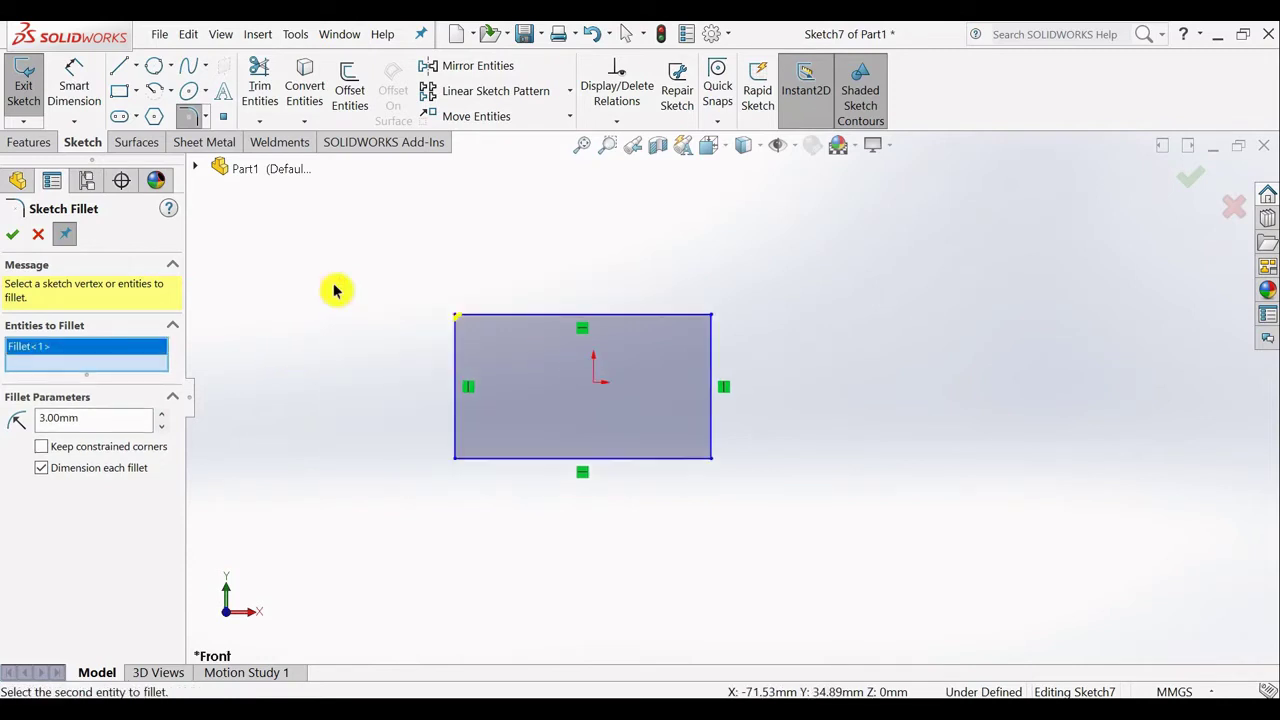
scroll(517, 331, "down", 3)
scroll(703, 405, "down", 3)
scroll(752, 406, "down", 1)
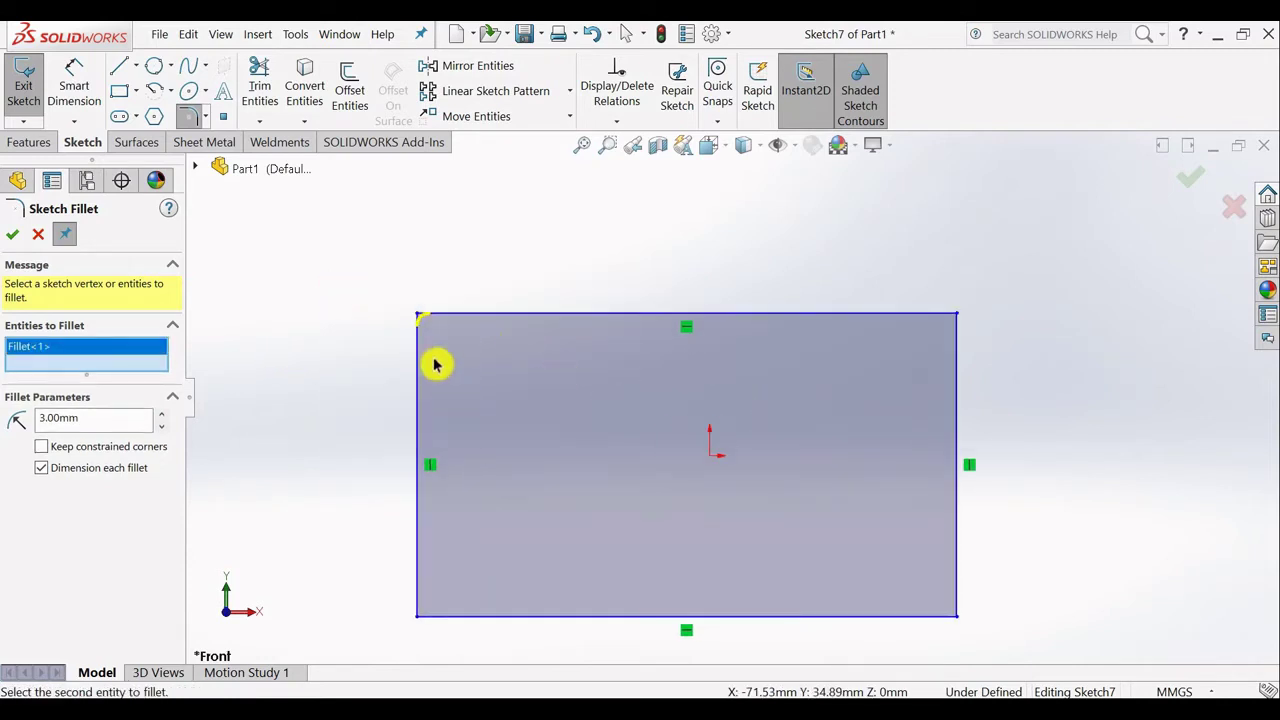
left_click(160, 428)
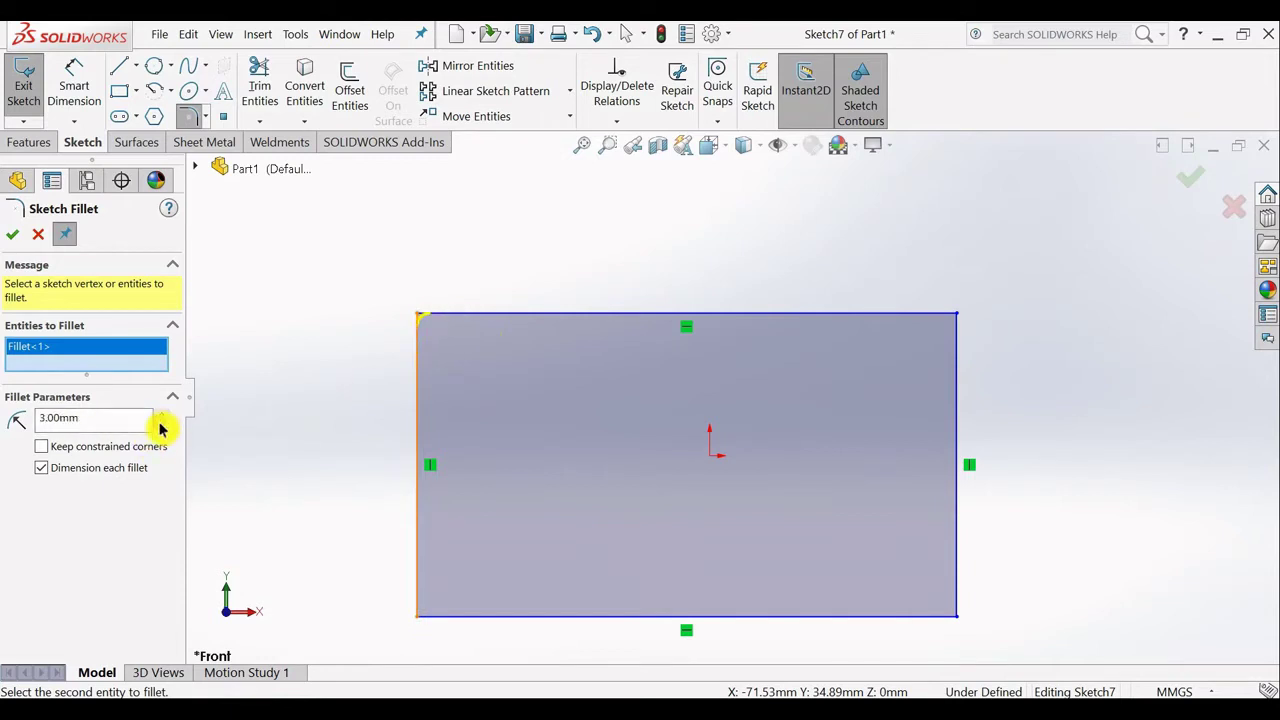
left_click_drag(94, 416, 33, 422)
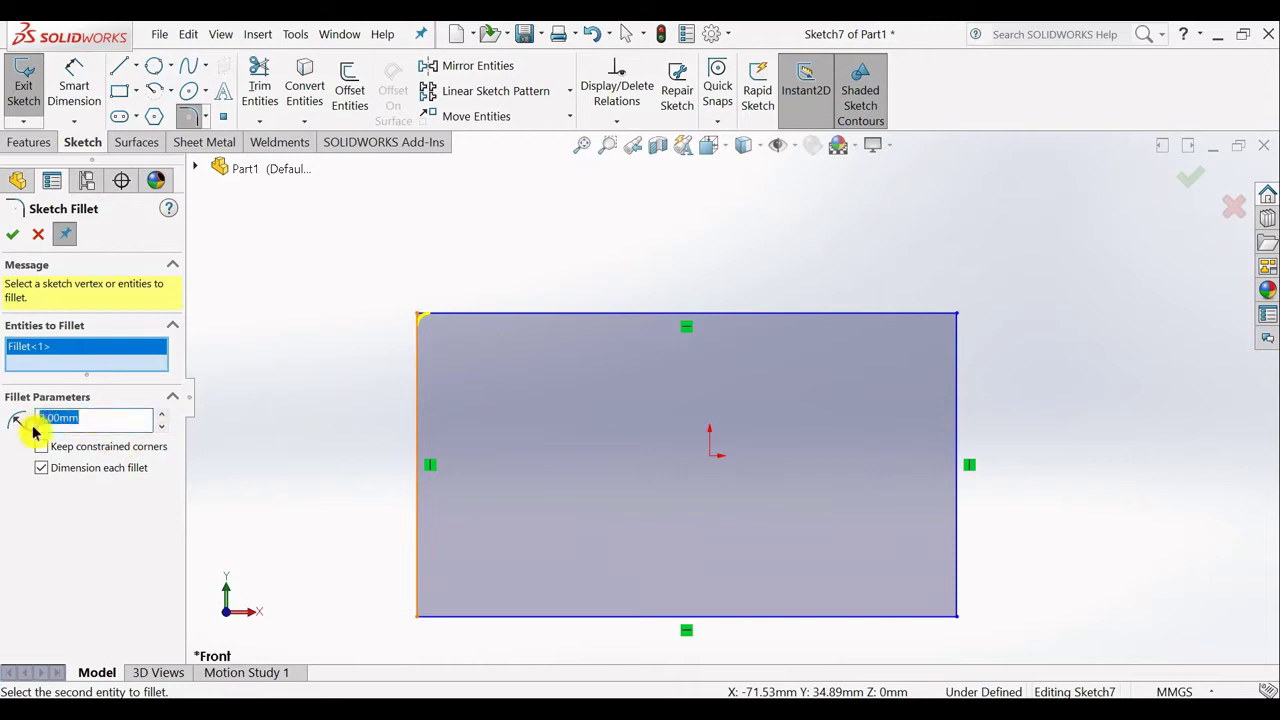
type("5")
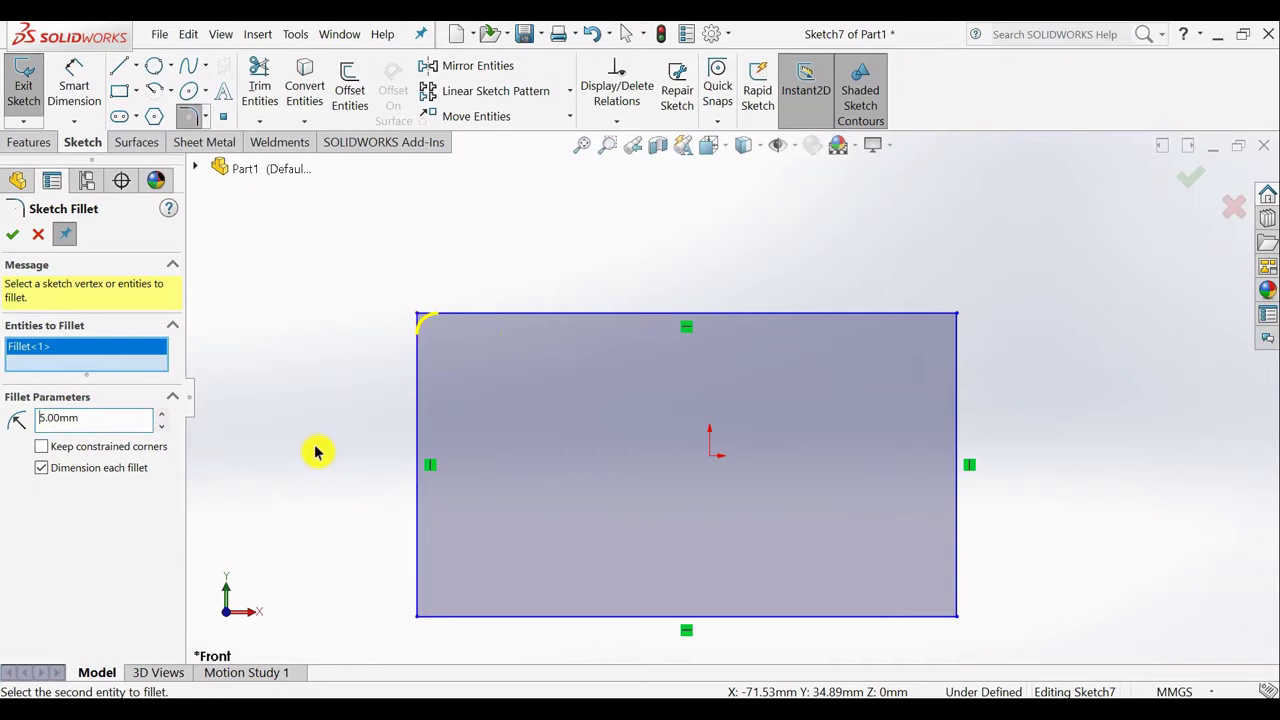
key("Return")
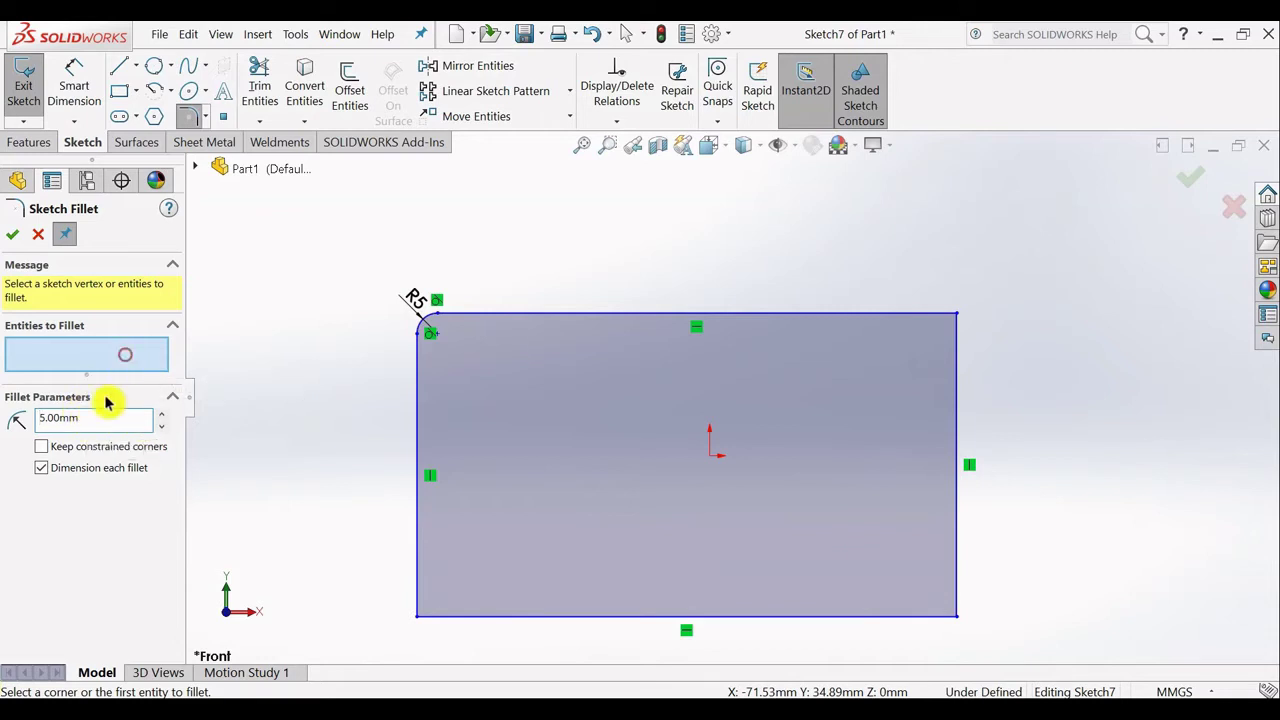
Step: Fillet the top-right corner with an 8 mm radius (R8)
left_click_drag(99, 420, 18, 424)
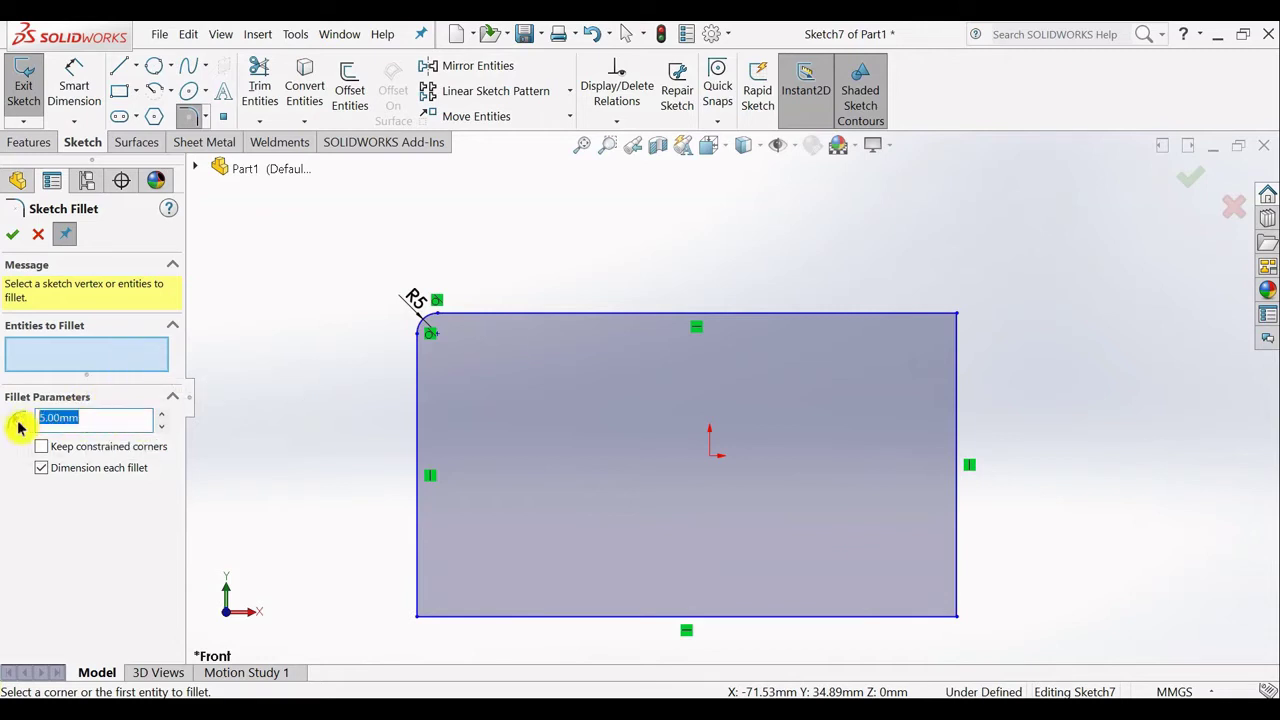
type("8")
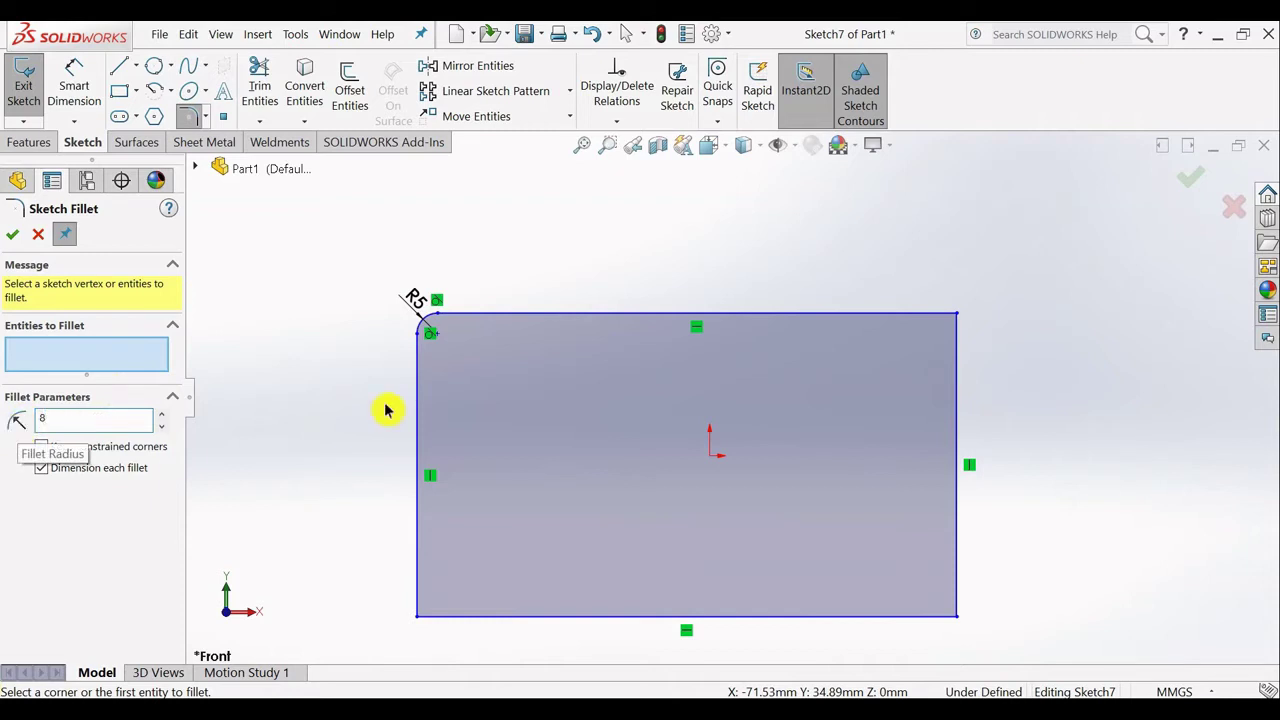
left_click(957, 316)
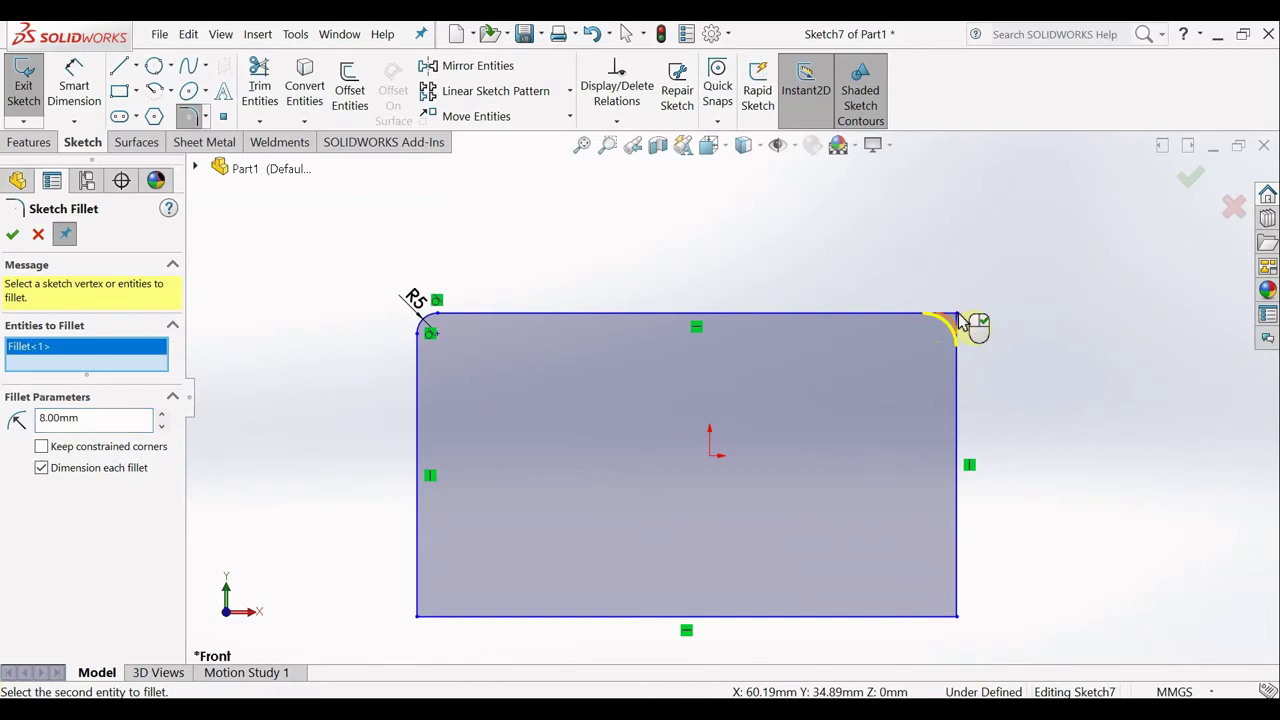
key("Return")
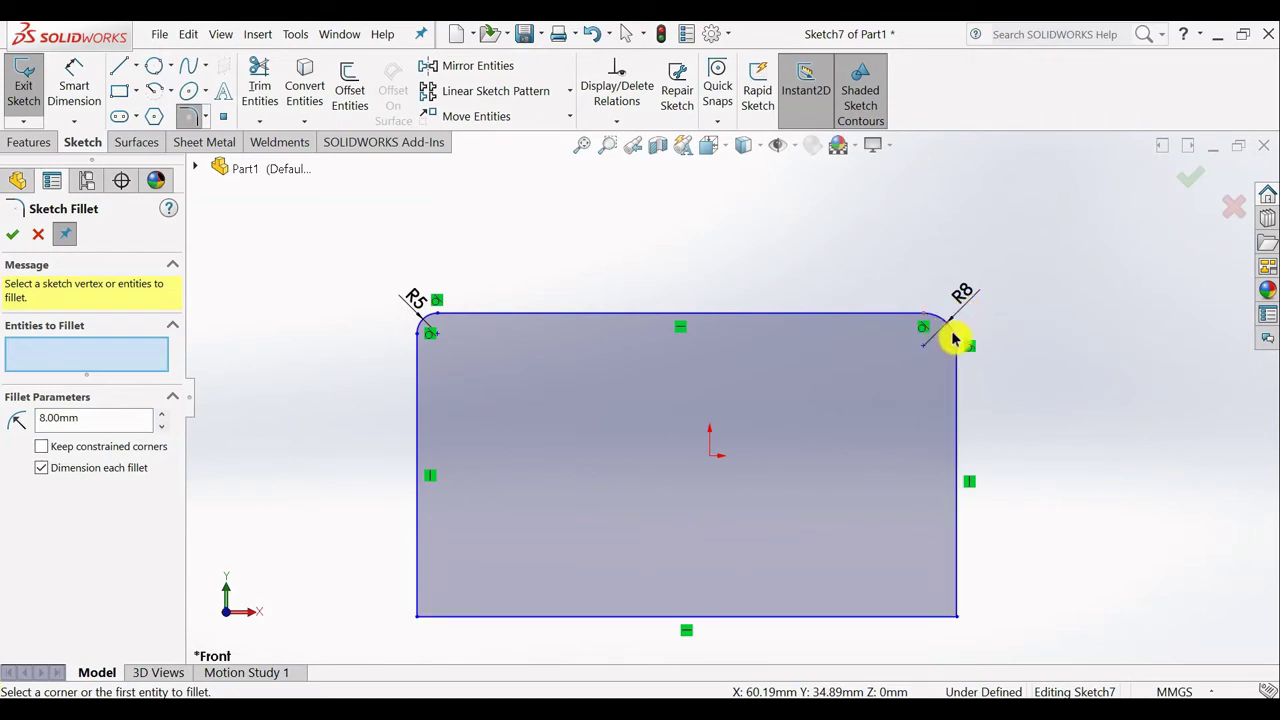
Step: Change the radius to 15 mm and fillet the bottom-right corner (R15)
scroll(1000, 425, "down", 1)
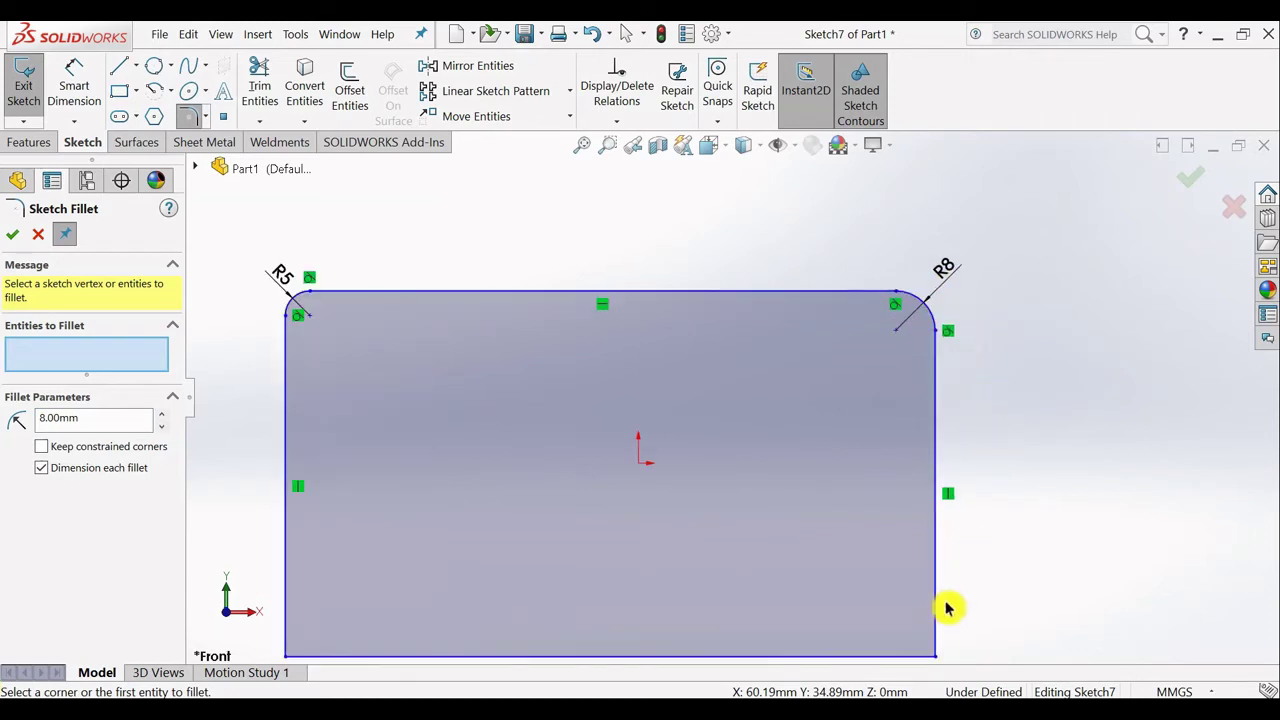
scroll(940, 576, "up", 2)
scroll(886, 586, "down", 2)
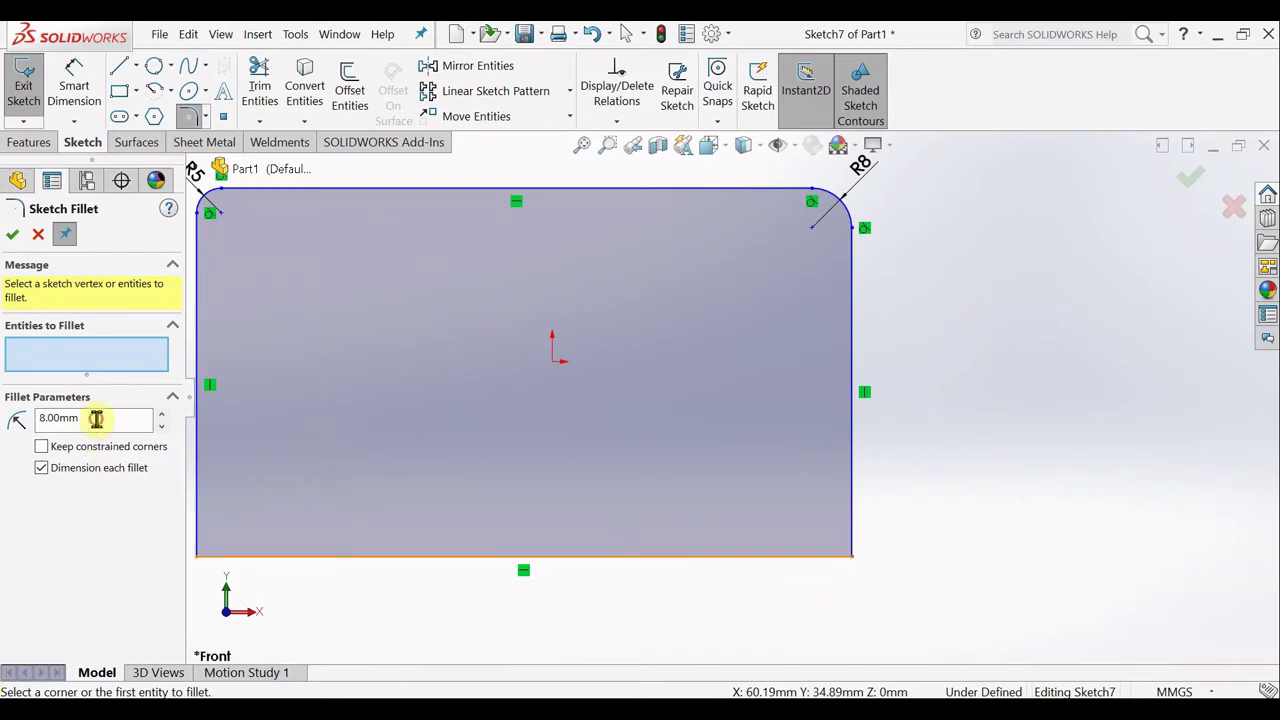
left_click_drag(94, 420, 18, 415)
type("15")
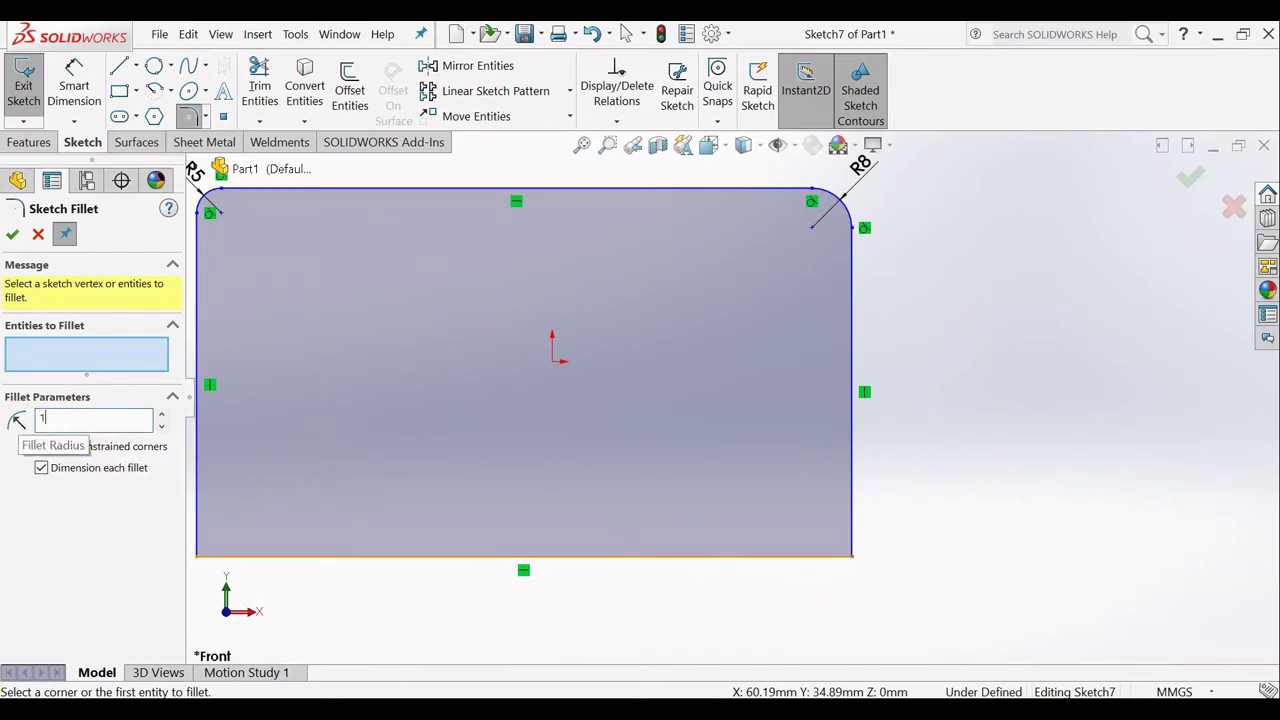
left_click(852, 521)
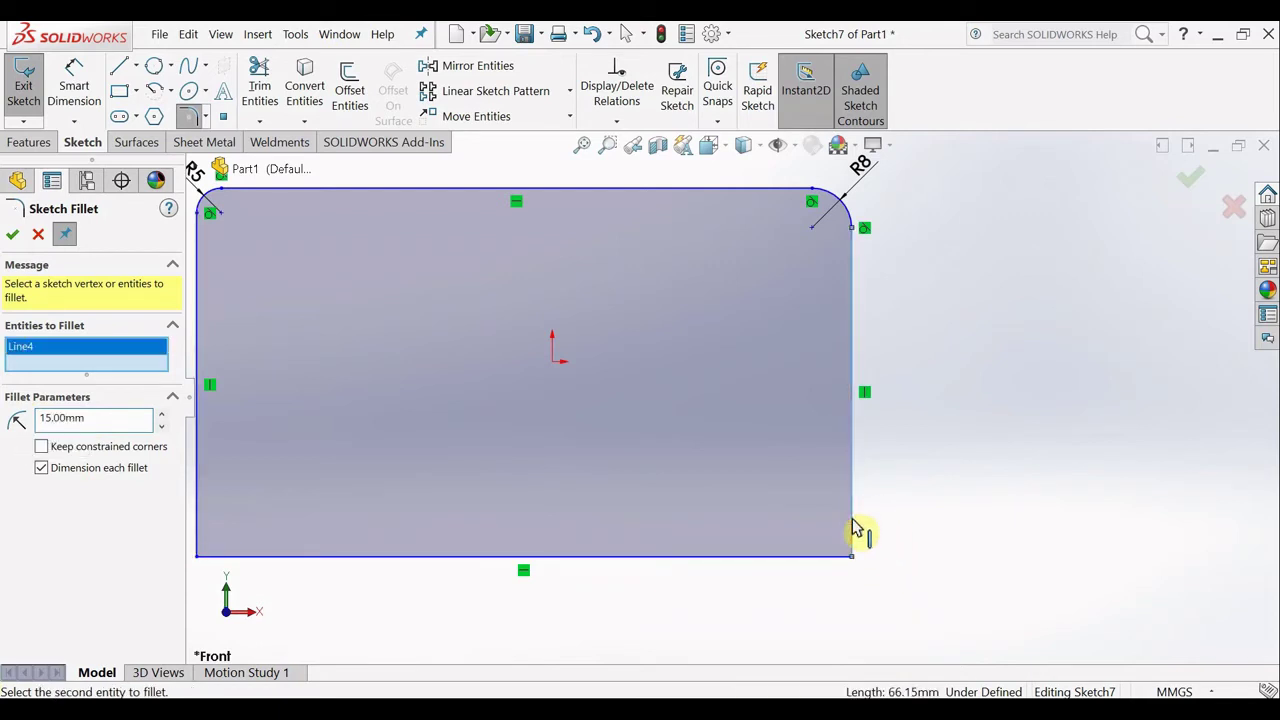
left_click(816, 557)
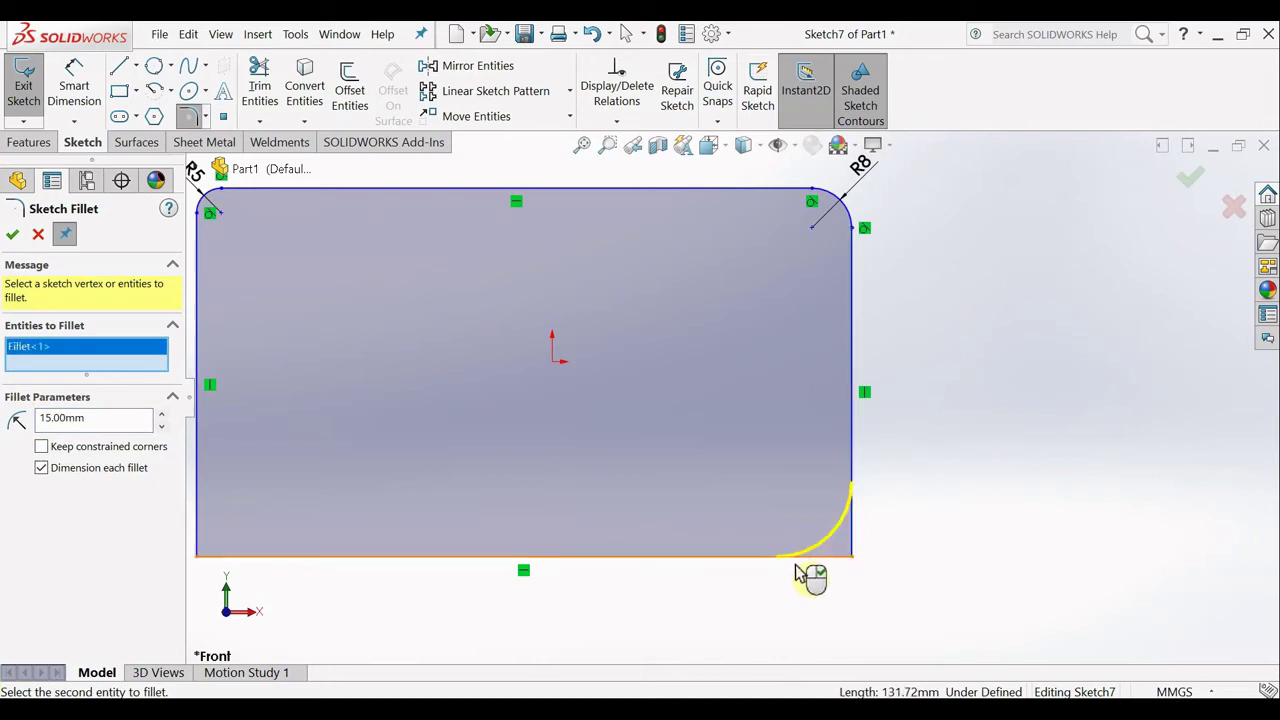
left_click(798, 568)
scroll(908, 457, "down", 2)
scroll(888, 455, "up", 4)
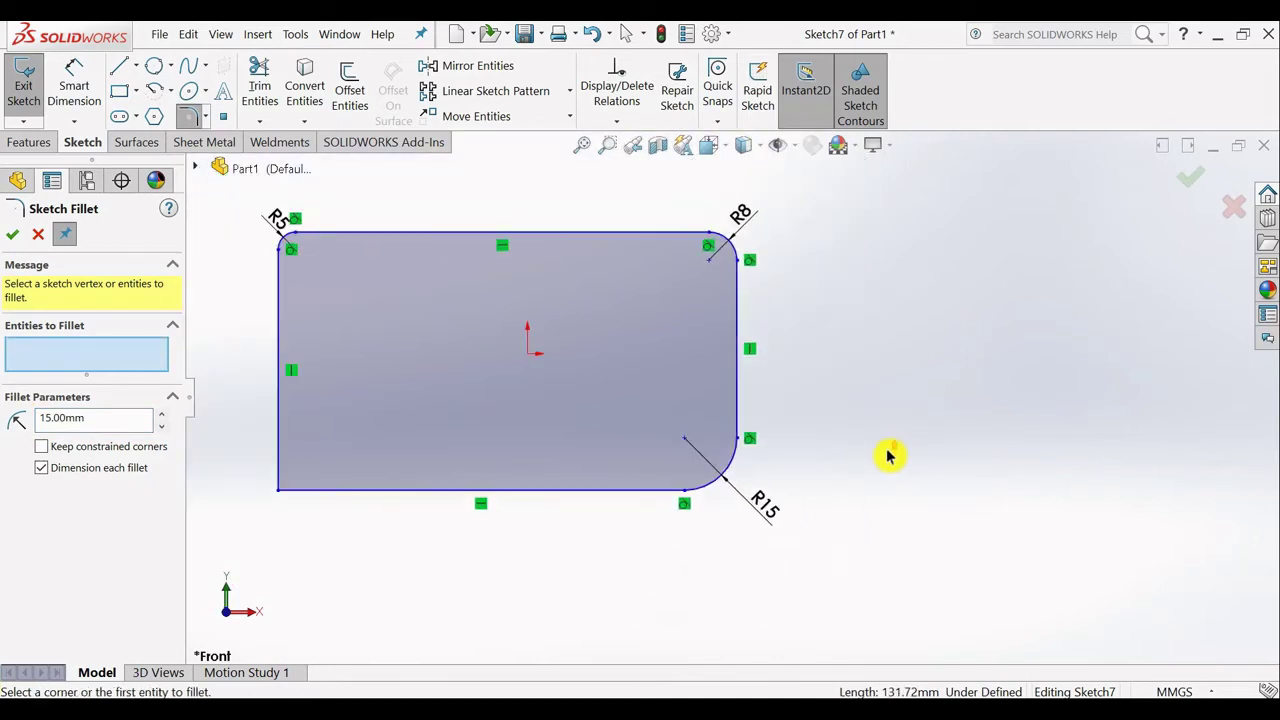
Step: Add an R15 fillet to the bottom-left corner and accept it
scroll(663, 429, "up", 1)
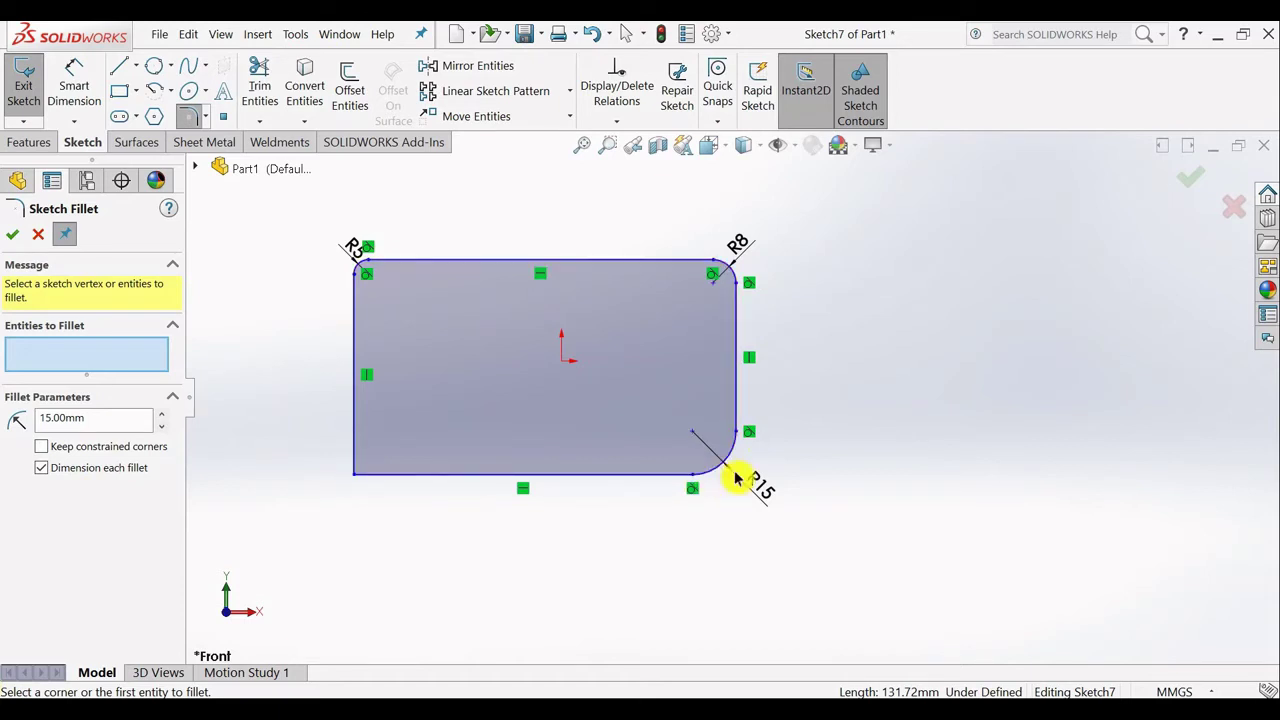
left_click(354, 476)
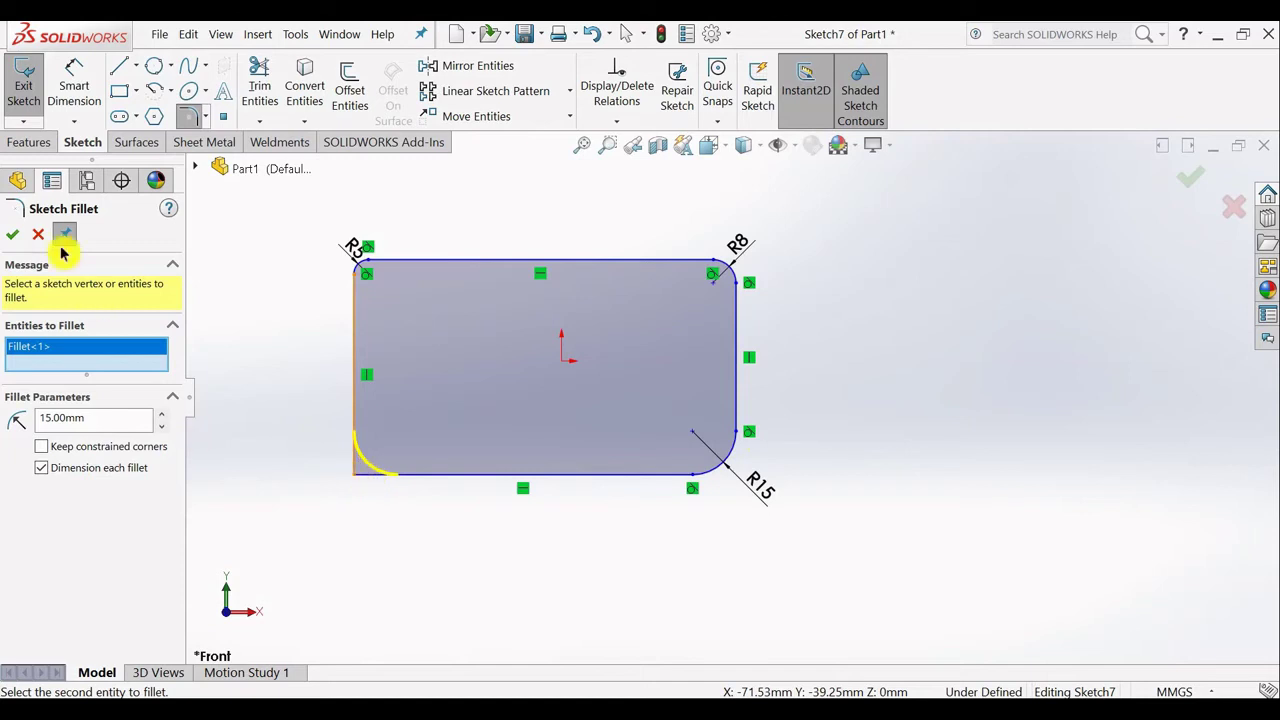
left_click(13, 236)
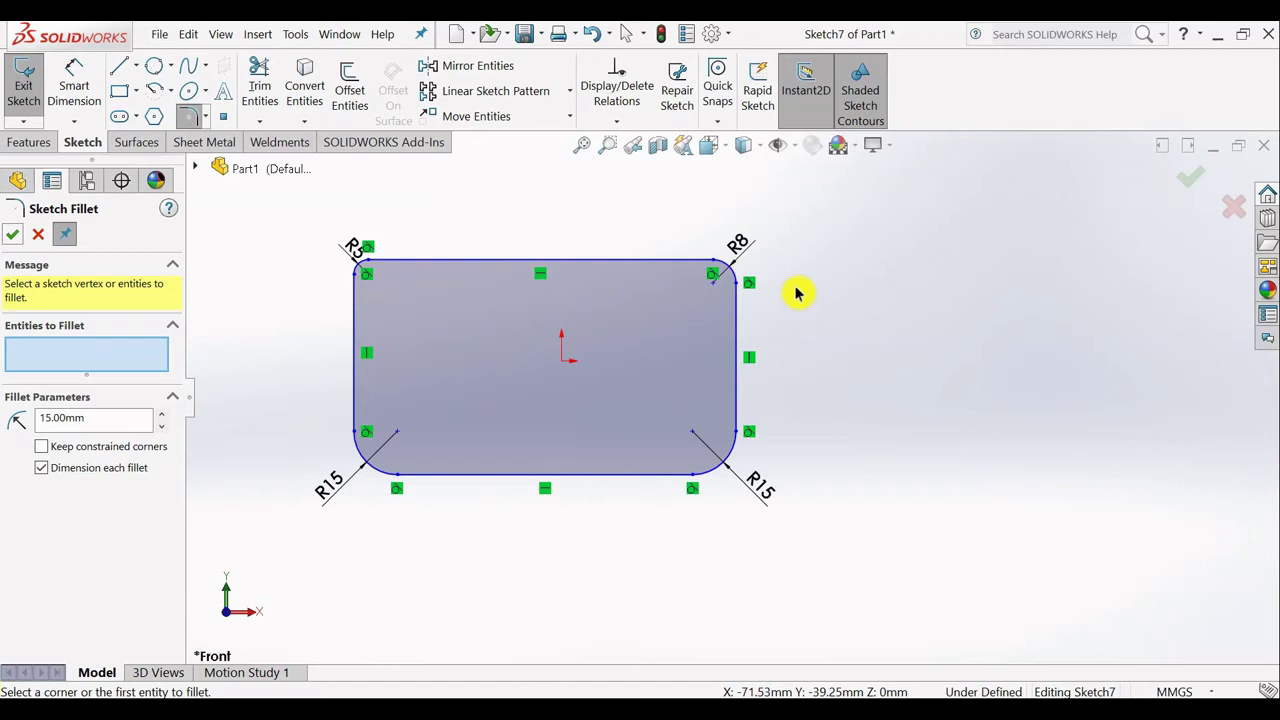
Step: Undo all fillets so the rectangle returns to four square corners
key("Escape")
key("ctrl+z")
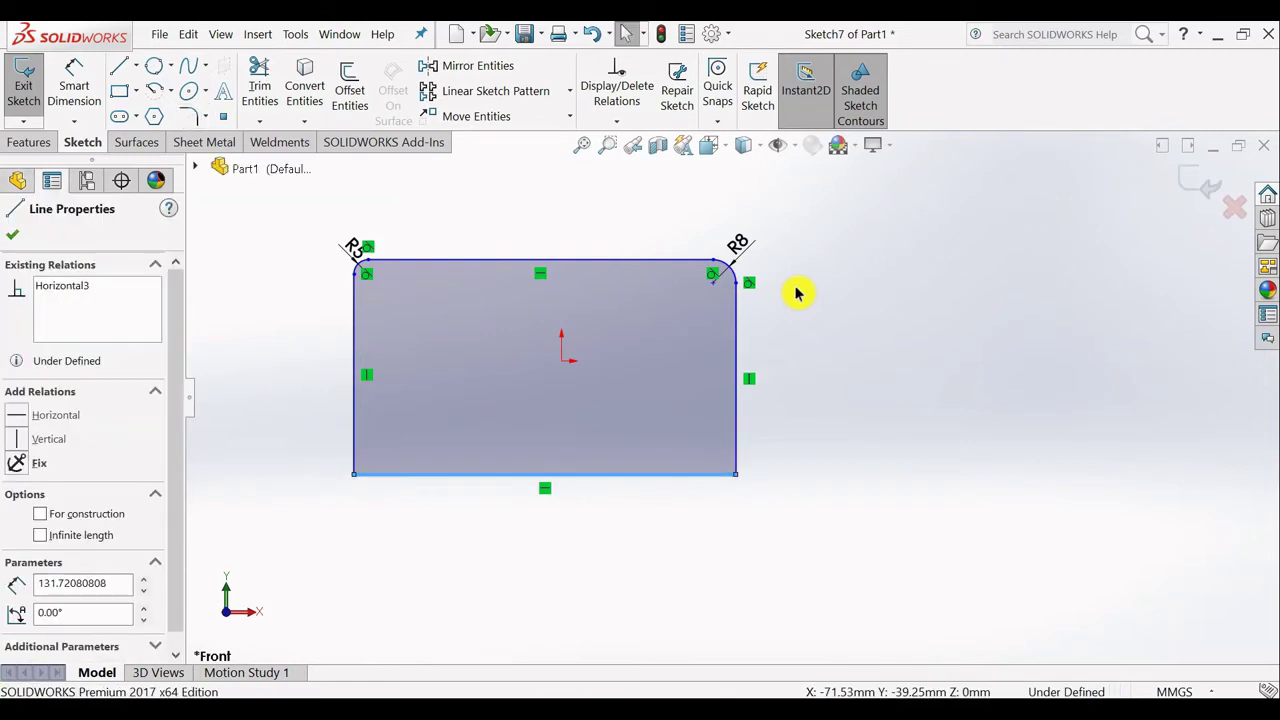
key("ctrl+z")
key("ctrl+z")
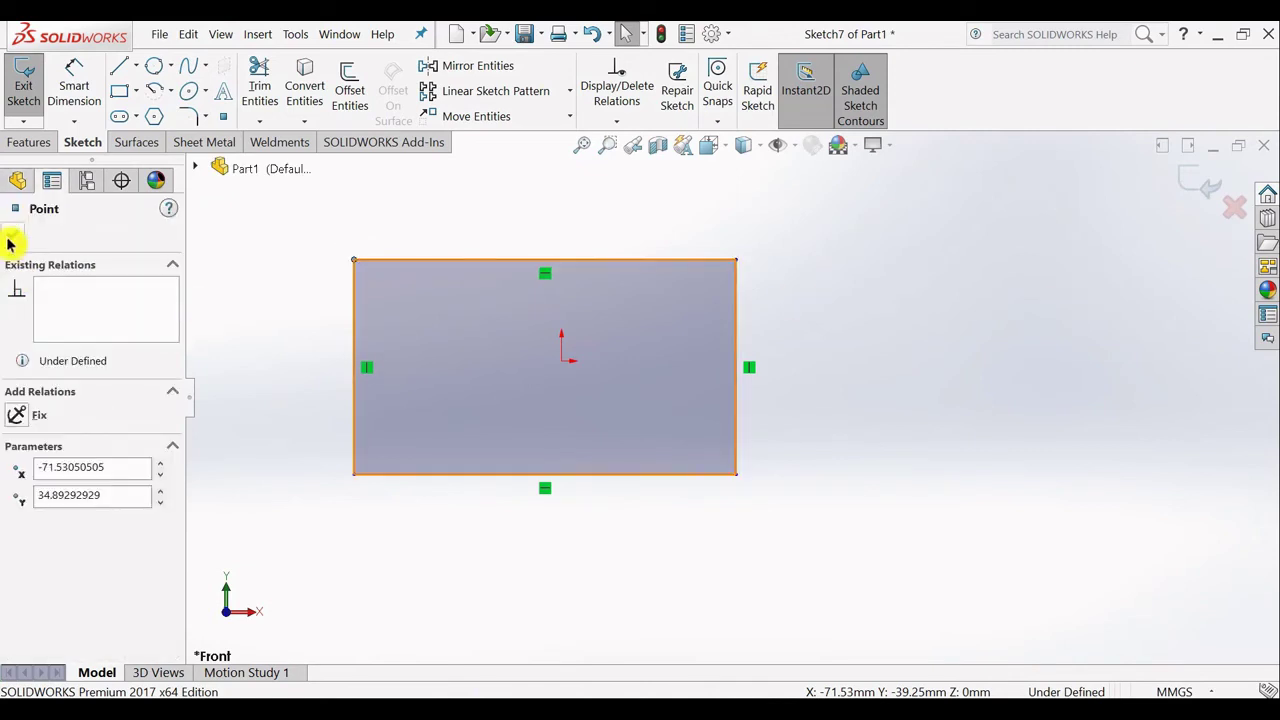
left_click(12, 235)
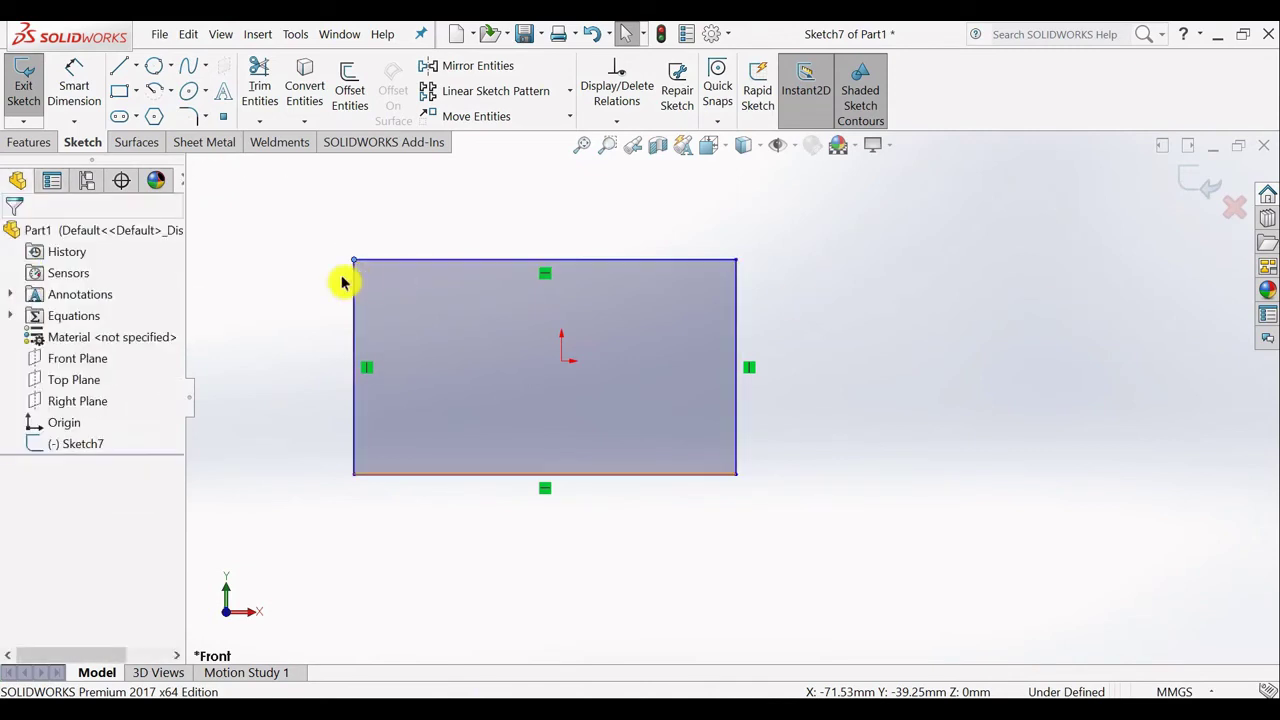
left_click(202, 121)
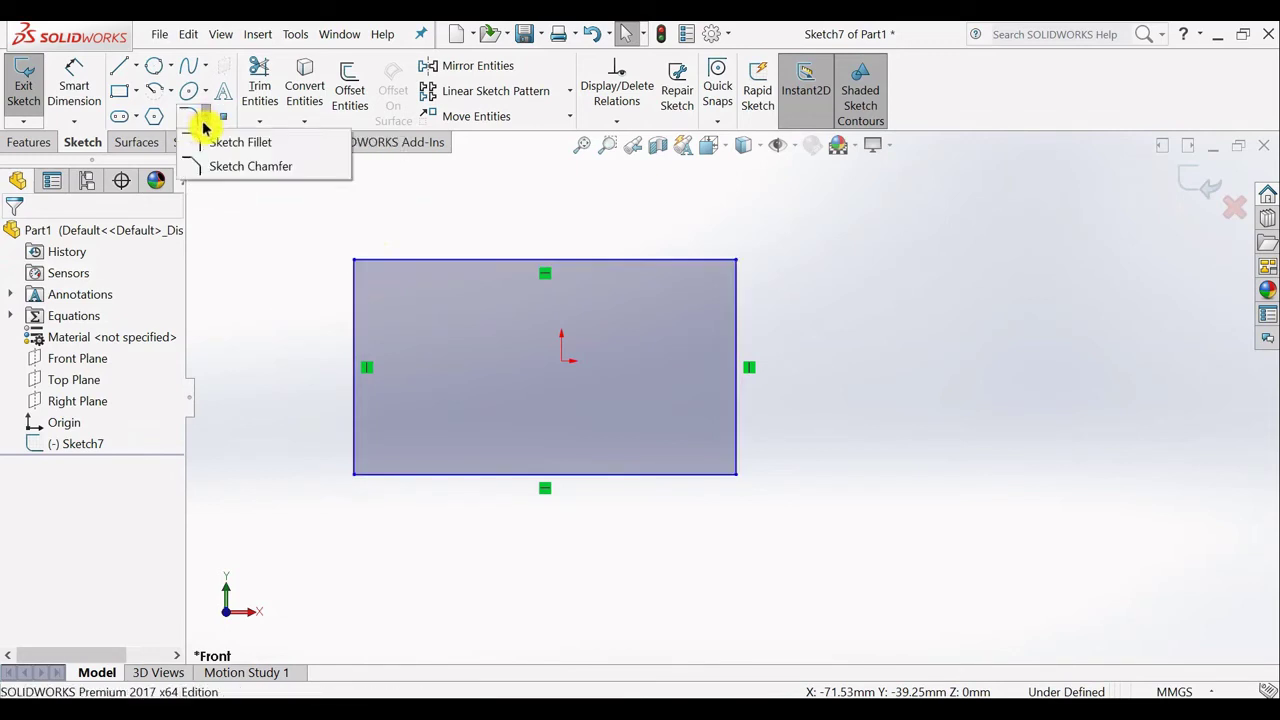
Step: Start Sketch Chamfer in Angle-distance mode with 10 mm and 45°
left_click(224, 168)
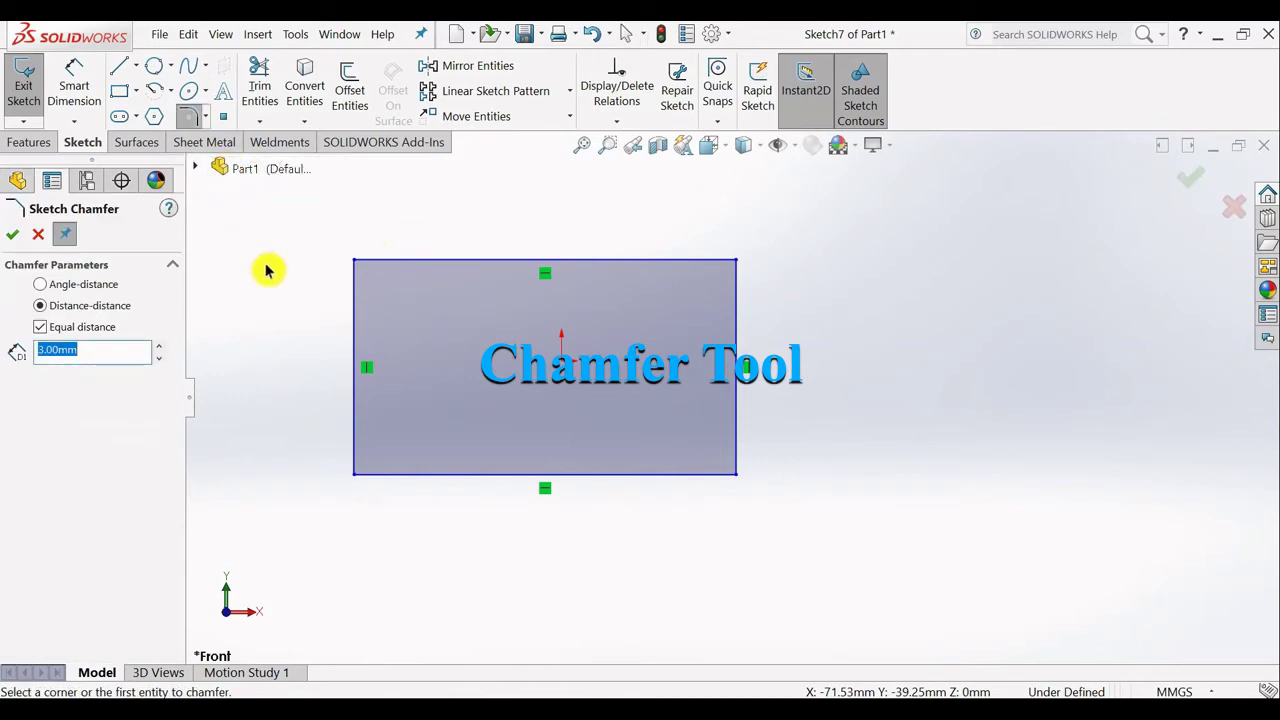
left_click(40, 288)
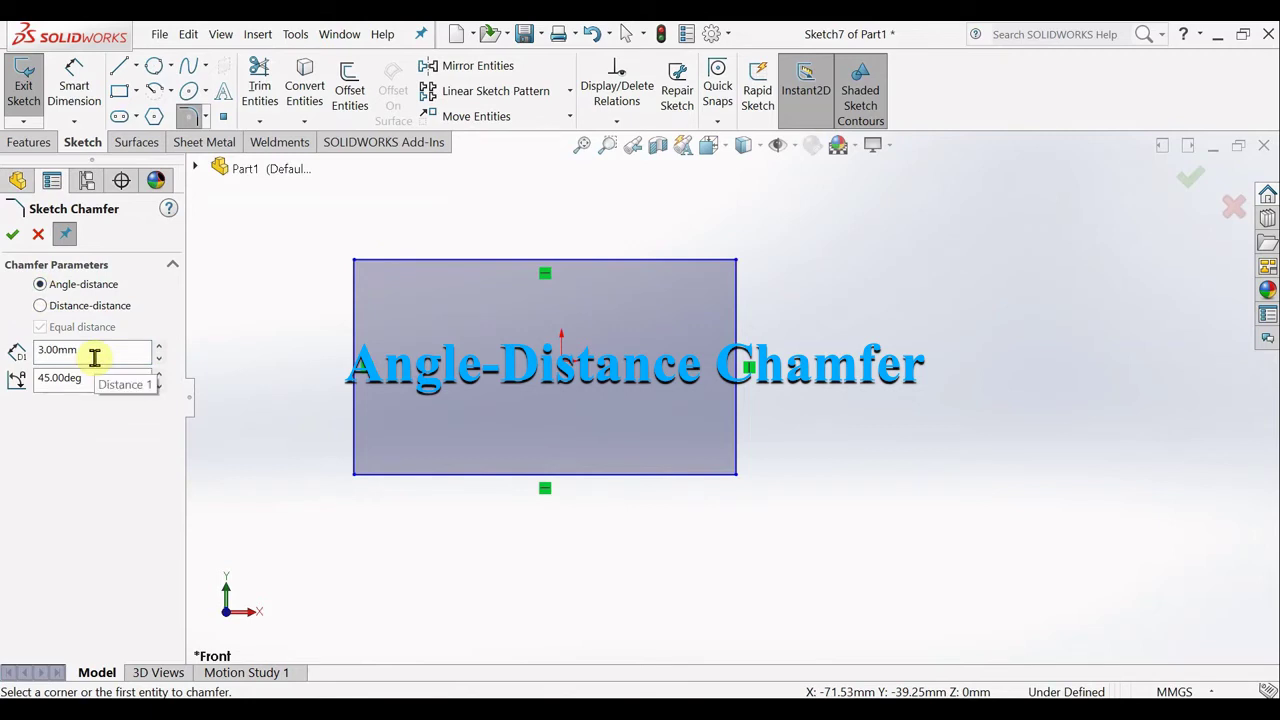
left_click_drag(94, 354, 29, 354)
type("10")
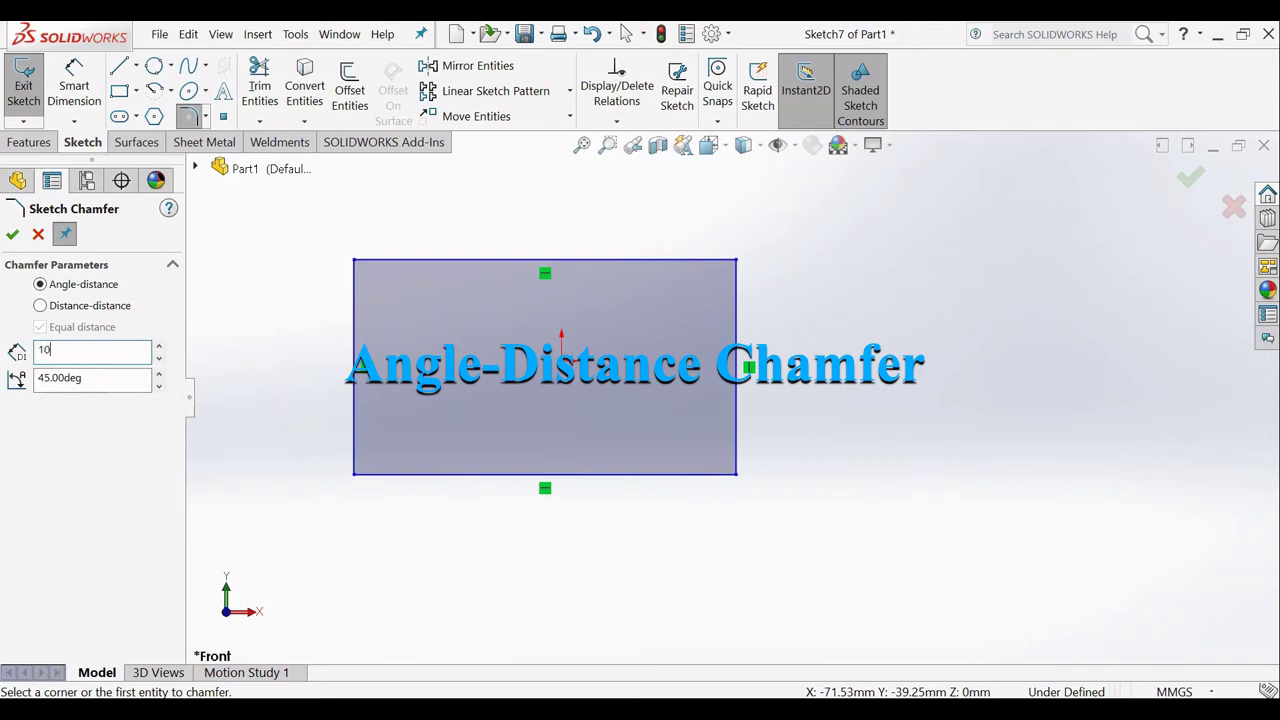
left_click(105, 388)
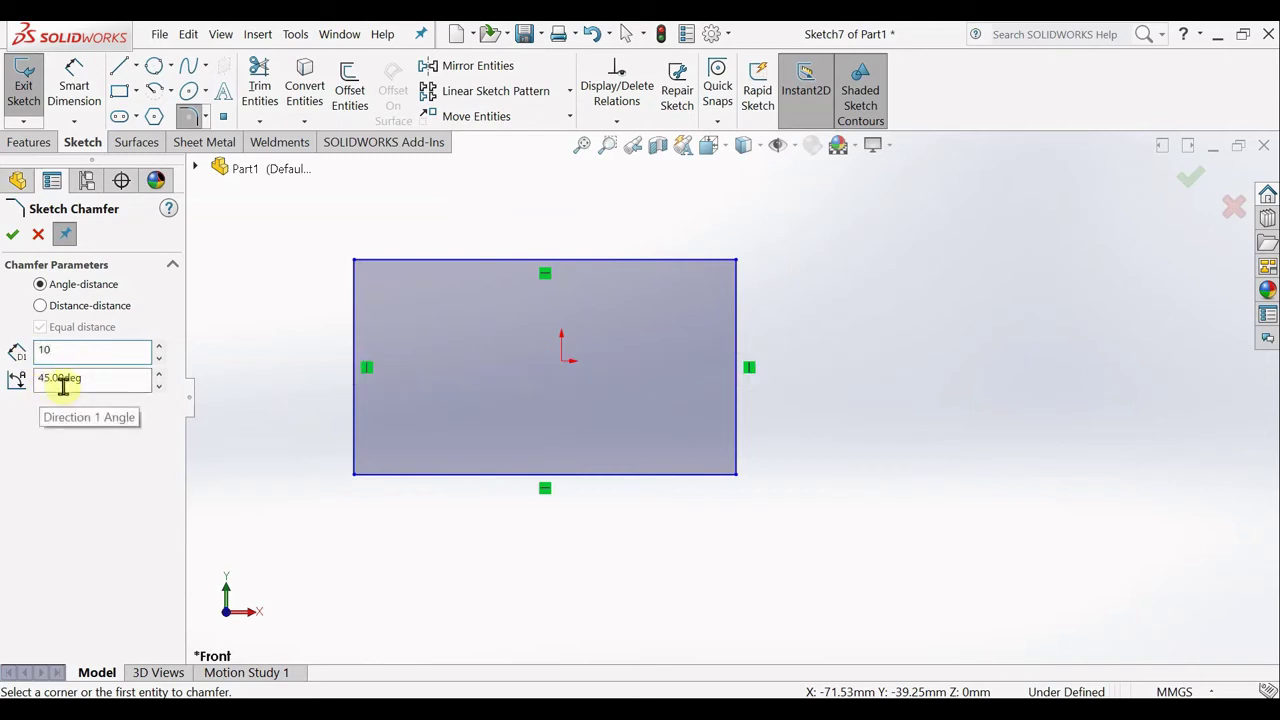
Step: Chamfer the top-left and top-right corners at 10 mm, 45°
left_click(352, 262)
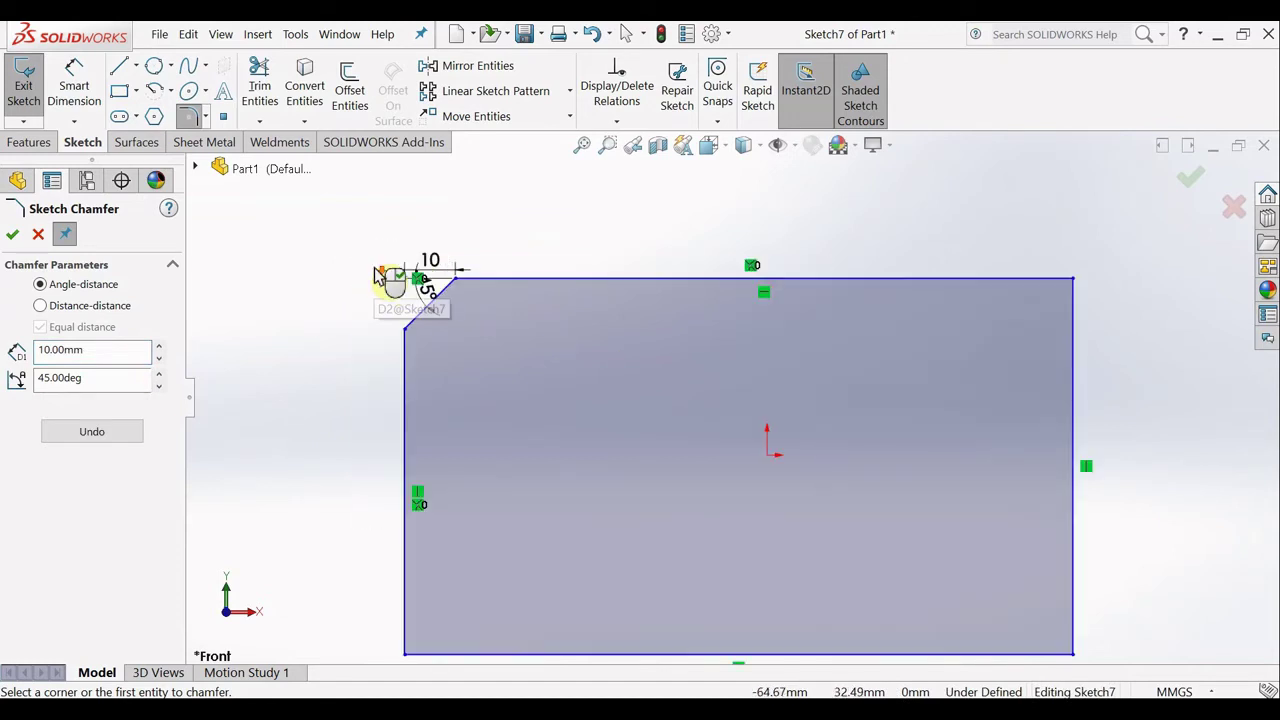
scroll(380, 275, "down", 2)
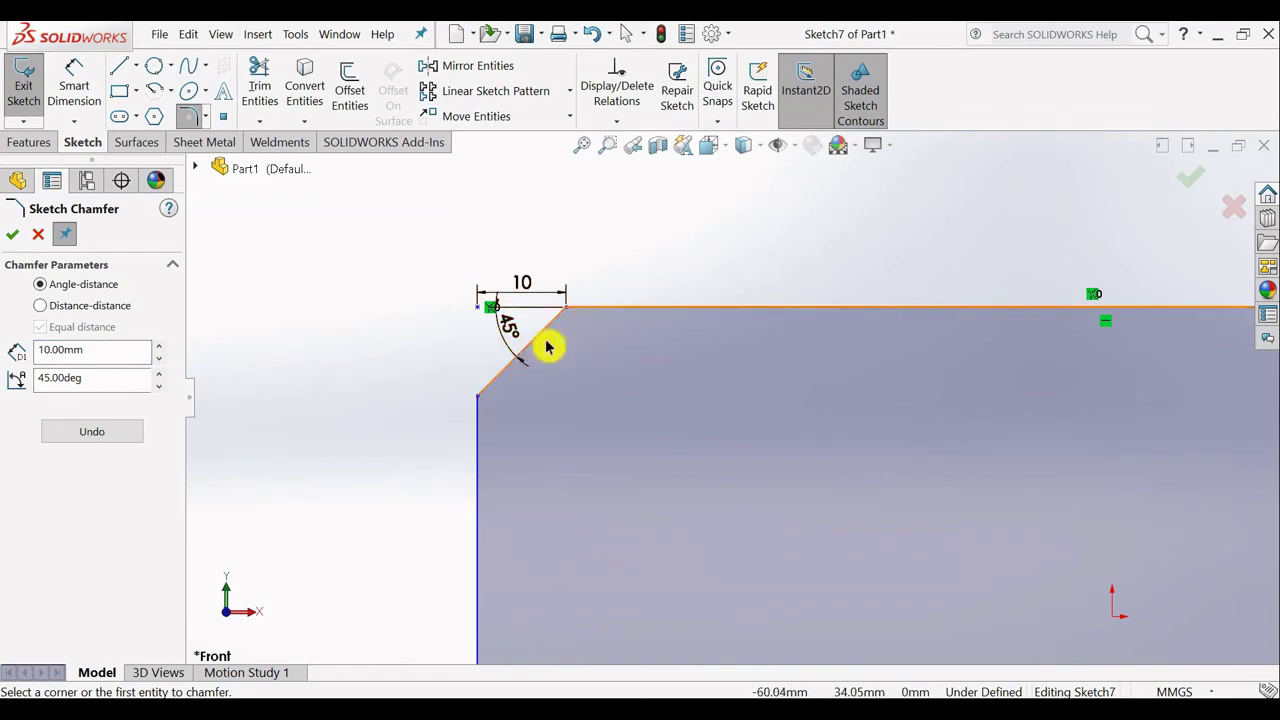
scroll(571, 343, "up", 1)
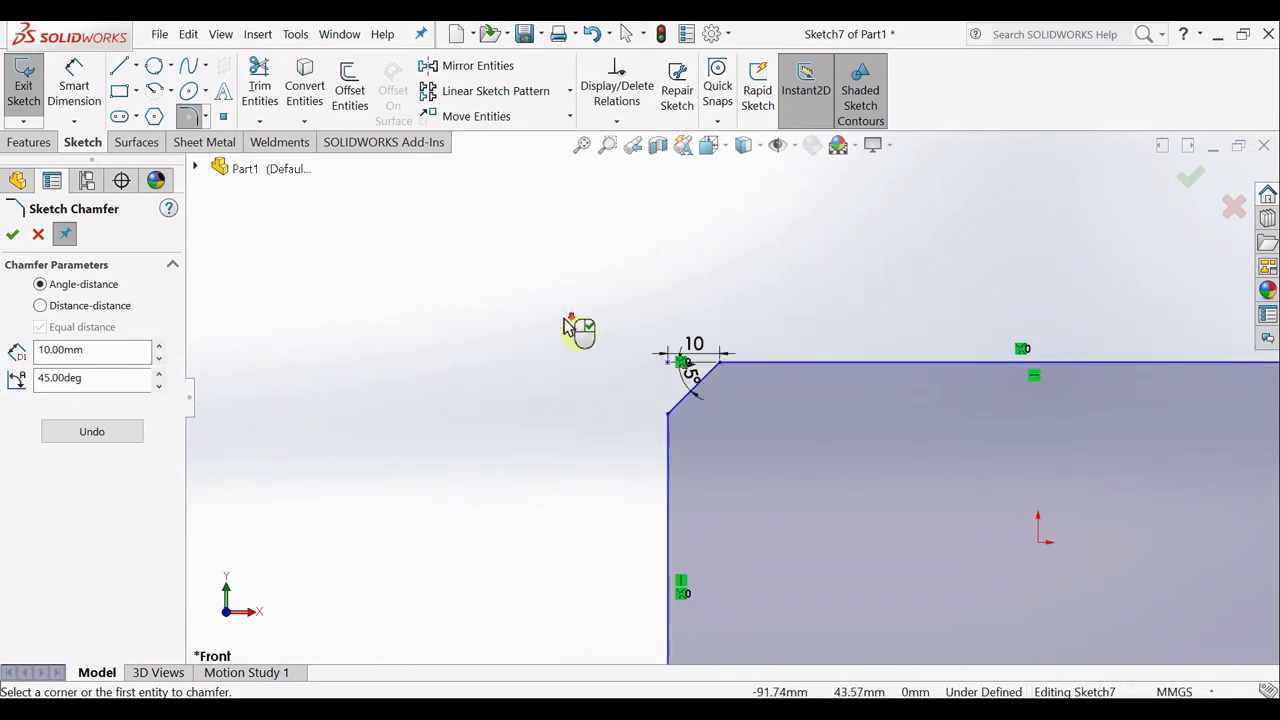
scroll(945, 375, "up", 1)
scroll(930, 352, "up", 1)
scroll(1100, 420, "up", 2)
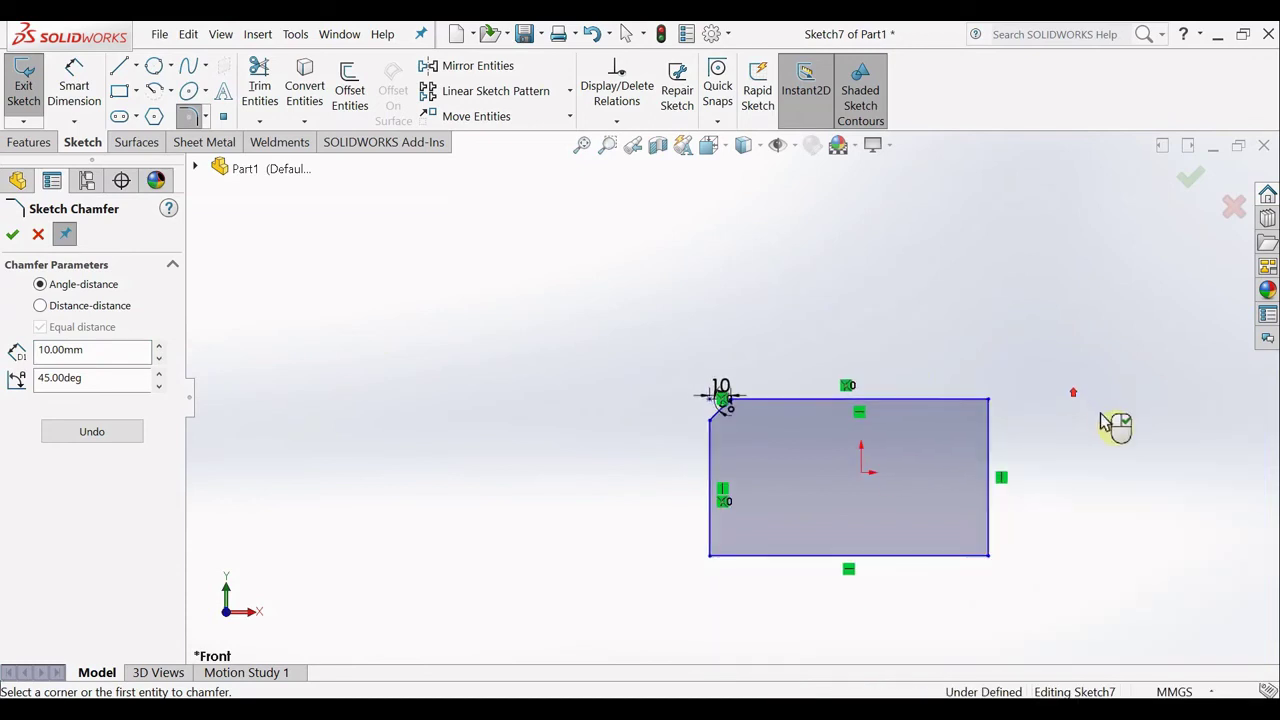
scroll(1100, 460, "down", 1)
scroll(970, 440, "down", 1)
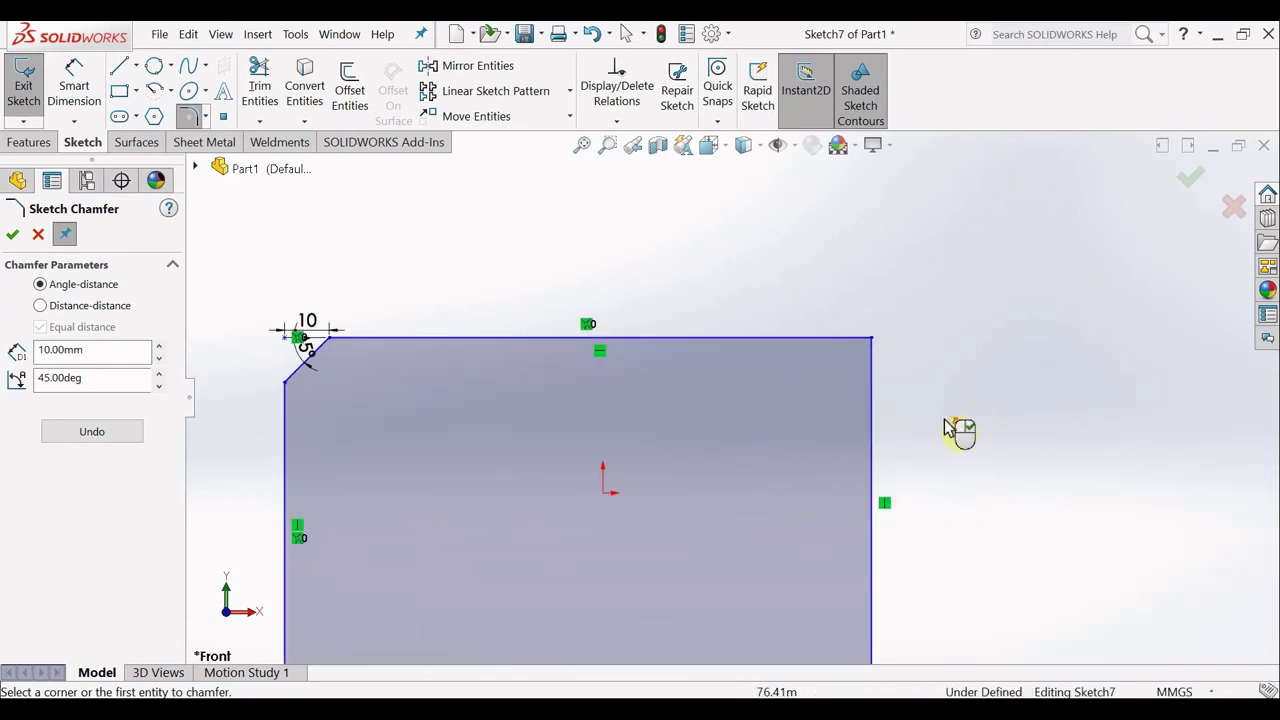
left_click(873, 342)
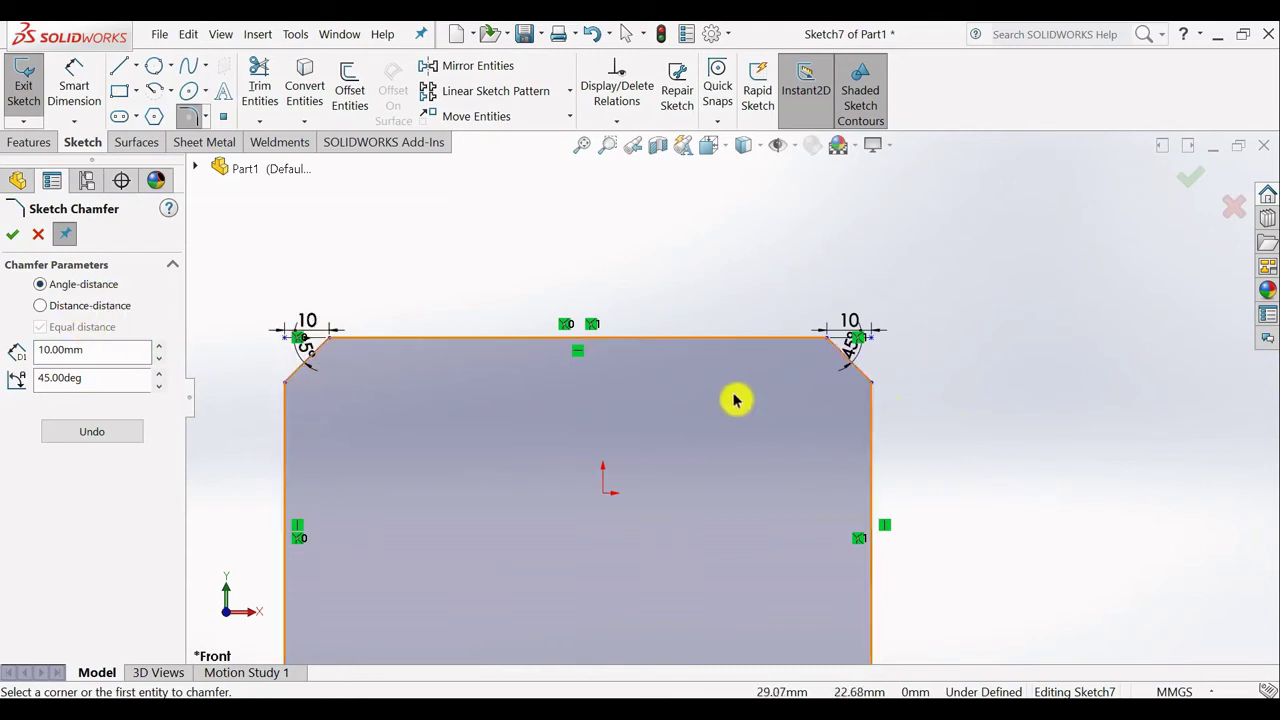
Step: Close the angle-distance chamfers and restart Sketch Chamfer in Distance-distance mode
left_click(10, 236)
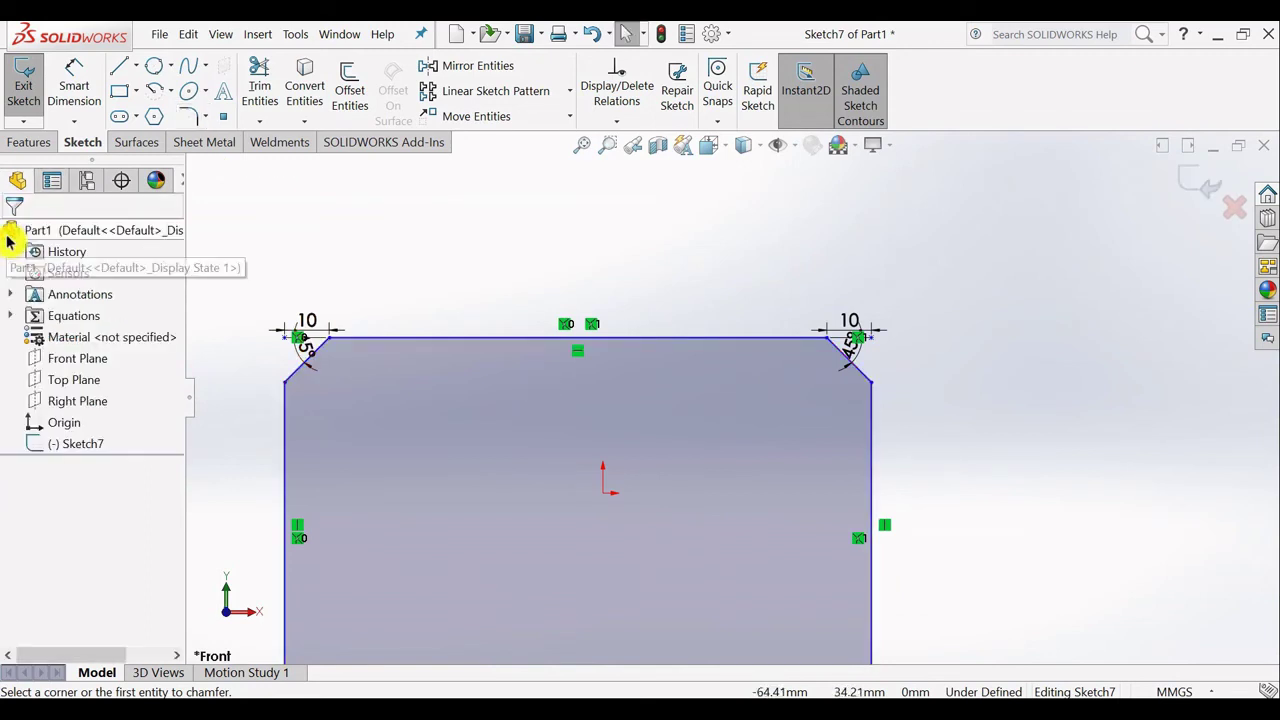
scroll(648, 285, "down", 2)
scroll(633, 326, "up", 3)
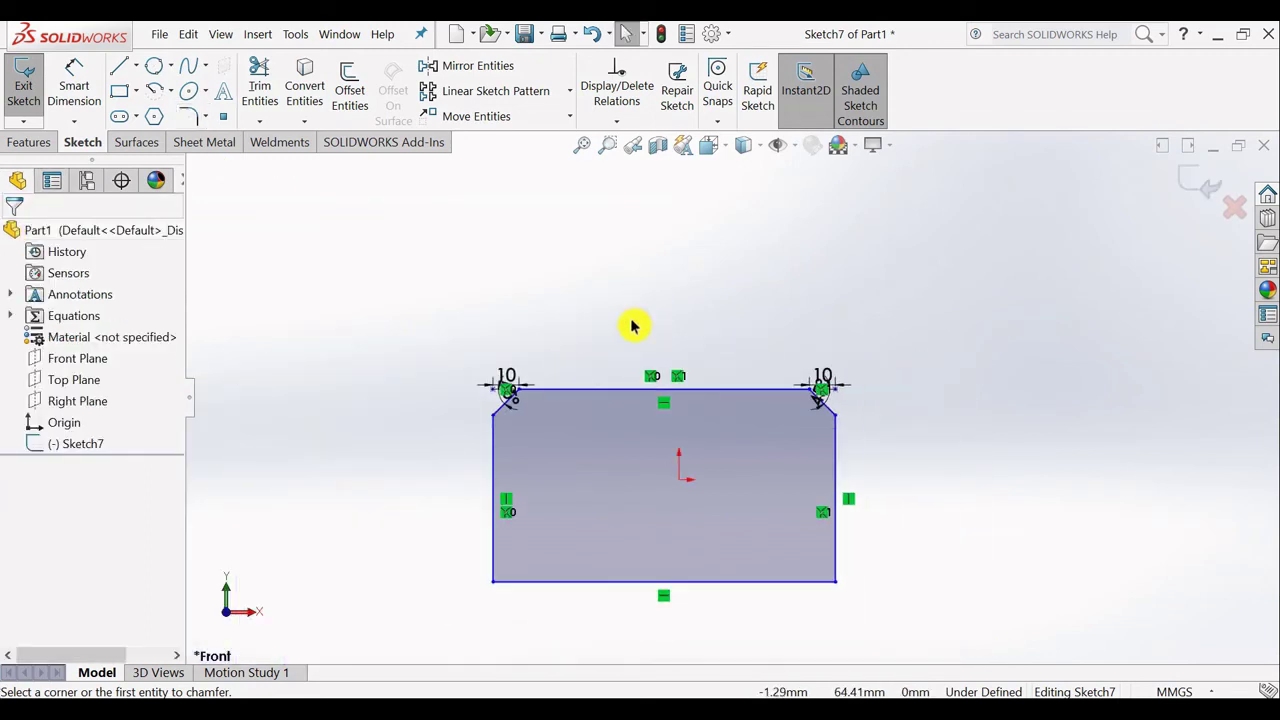
left_click(205, 118)
left_click(231, 168)
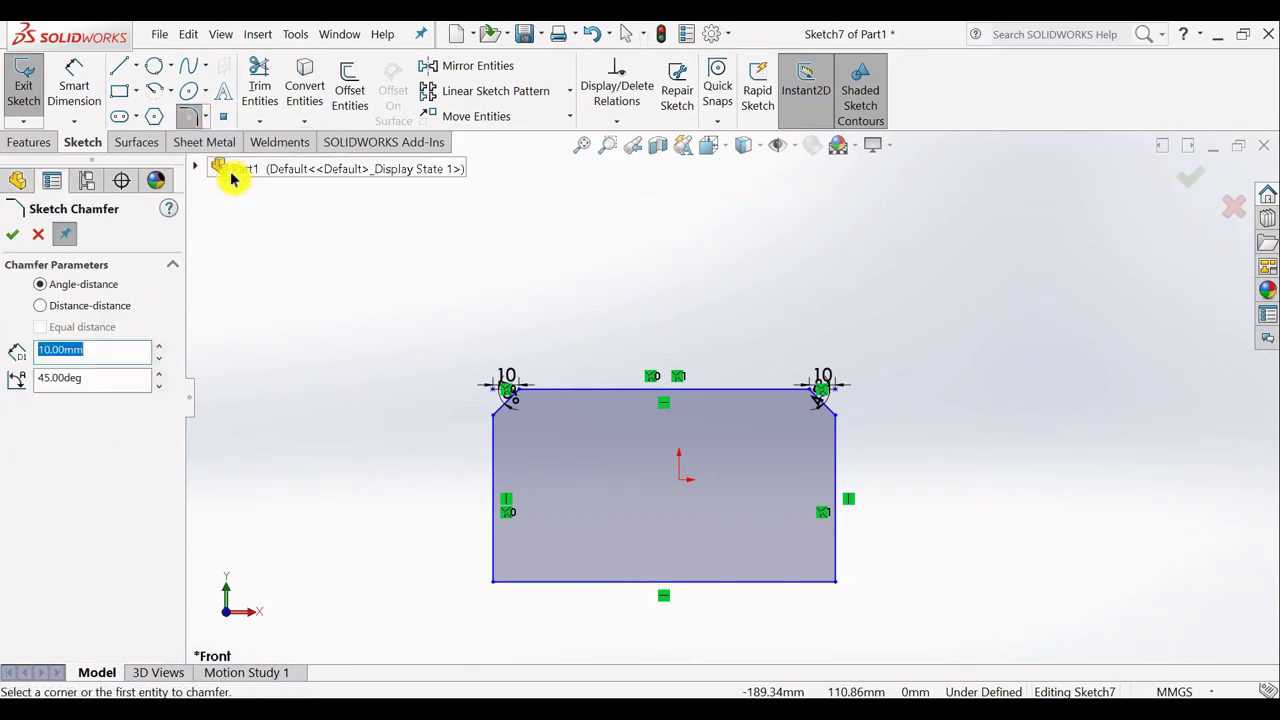
left_click(41, 307)
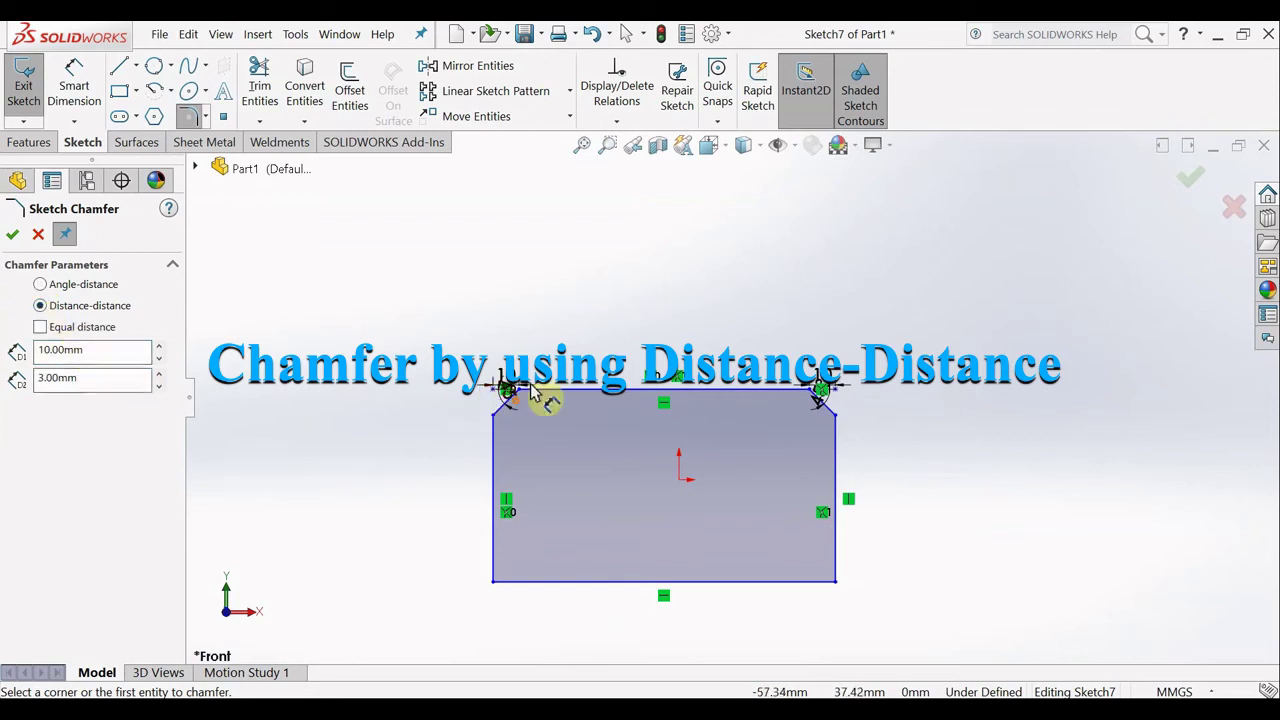
left_click(512, 418)
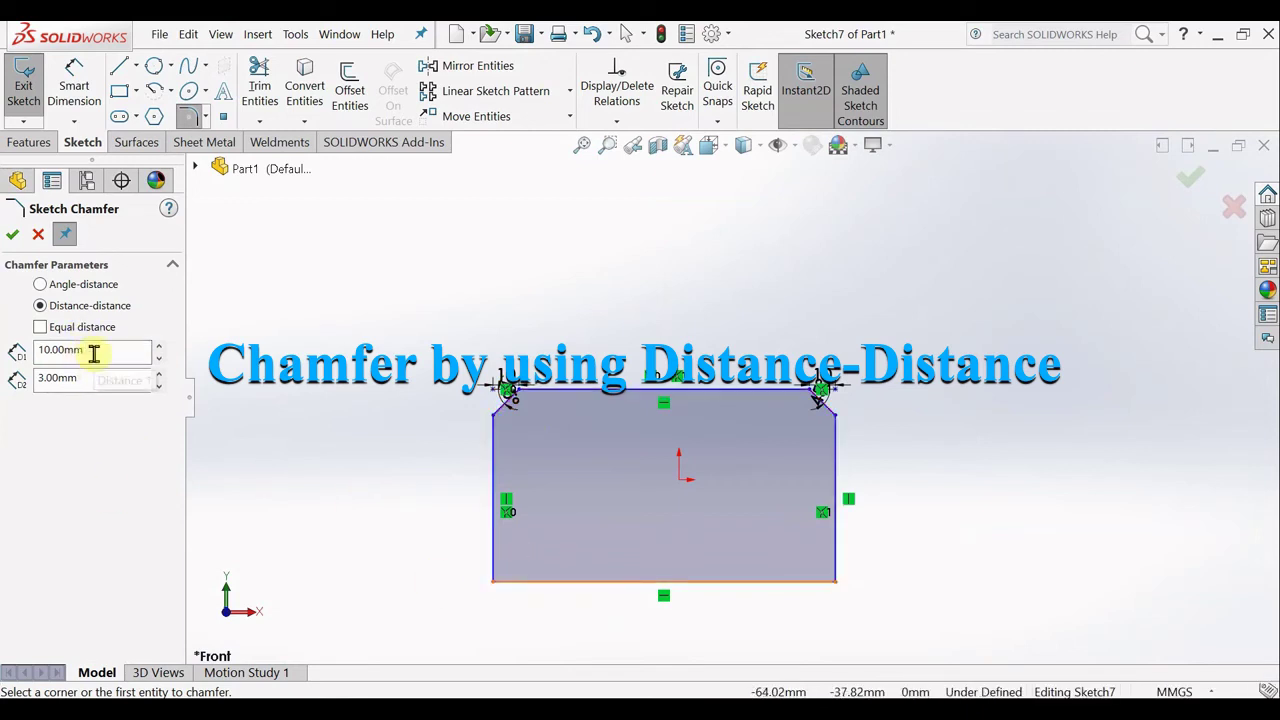
Step: Set the chamfer distances to D1 = 12 mm and D2 = 7 mm
left_click_drag(38, 350, 90, 398)
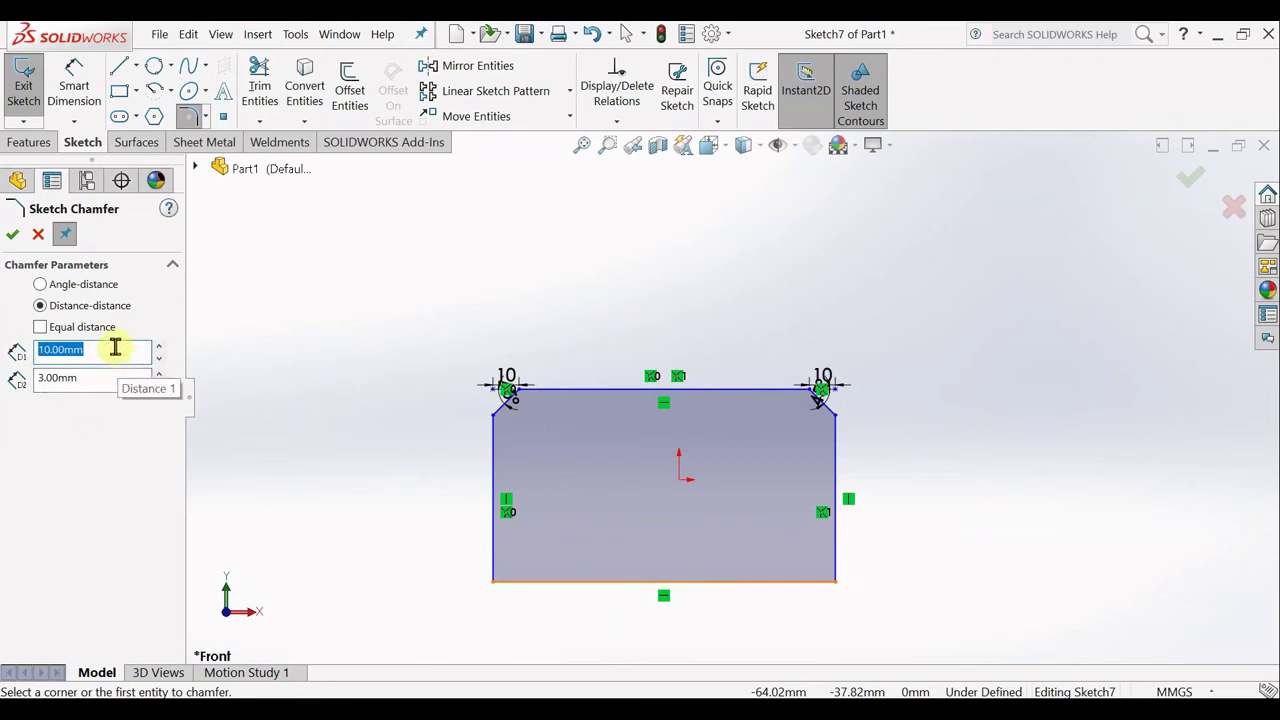
type("12")
left_click(96, 377)
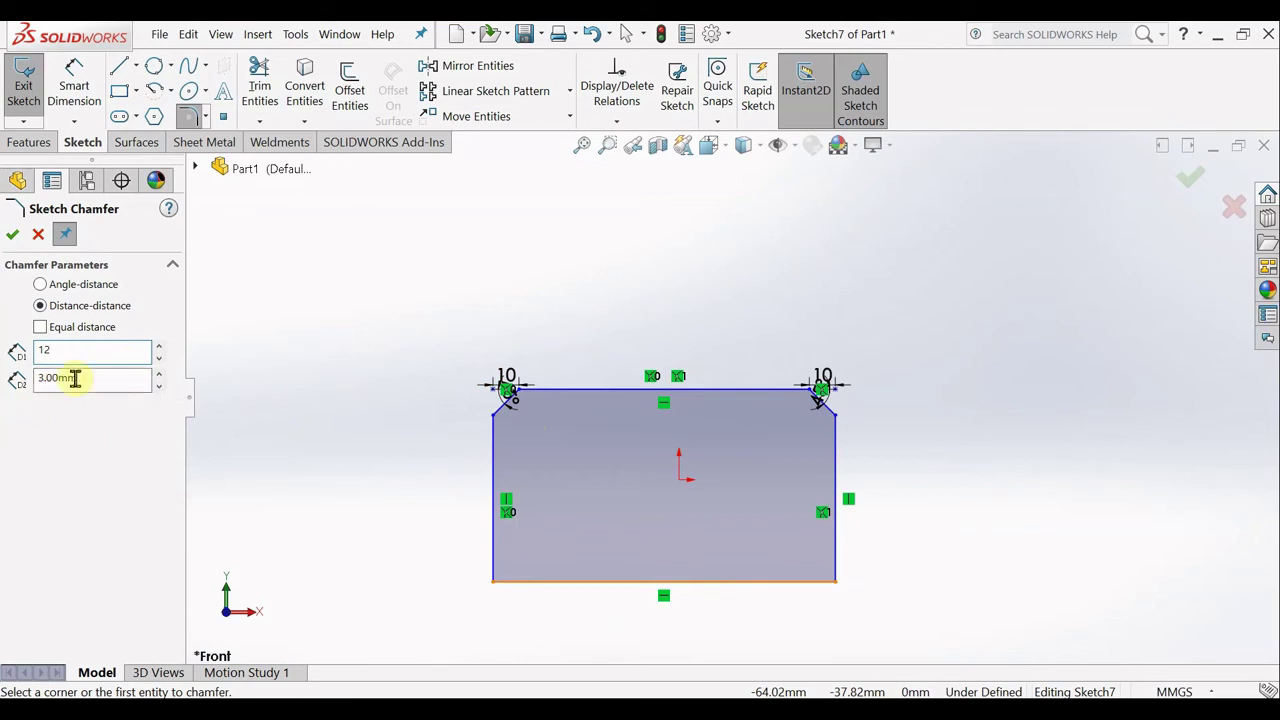
left_click(83, 377)
left_click_drag(83, 377, 34, 377)
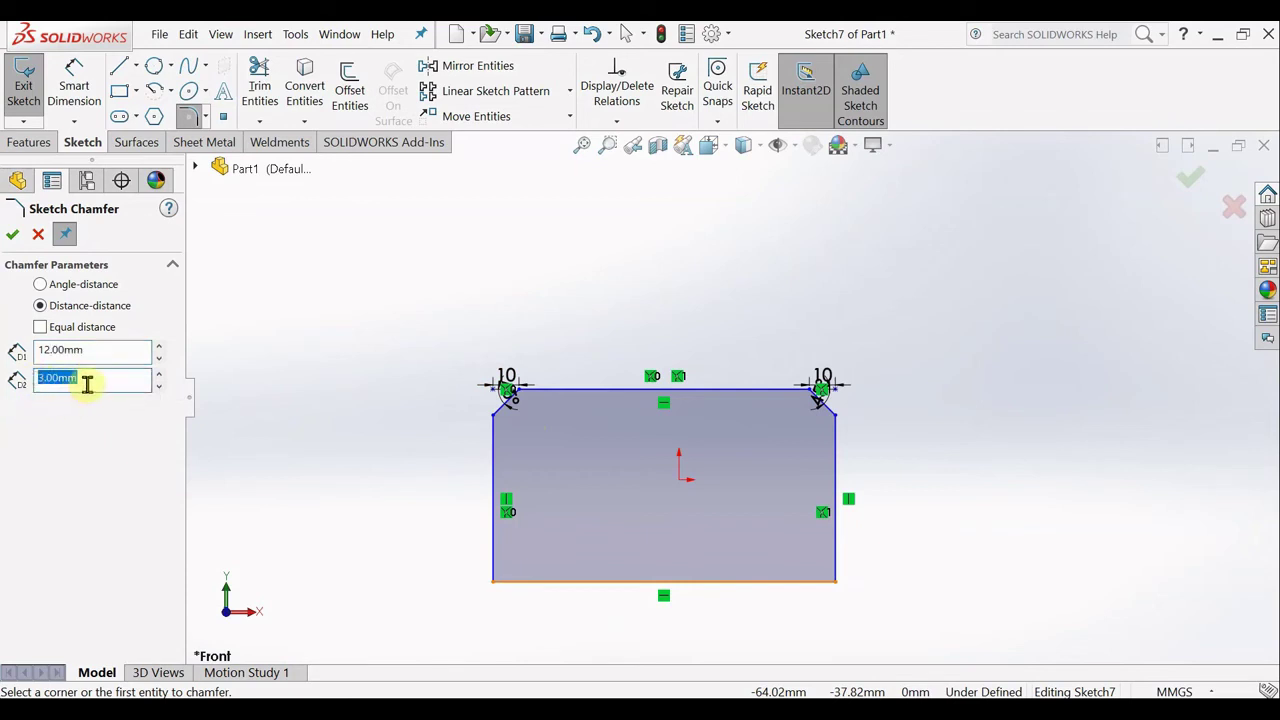
type("7")
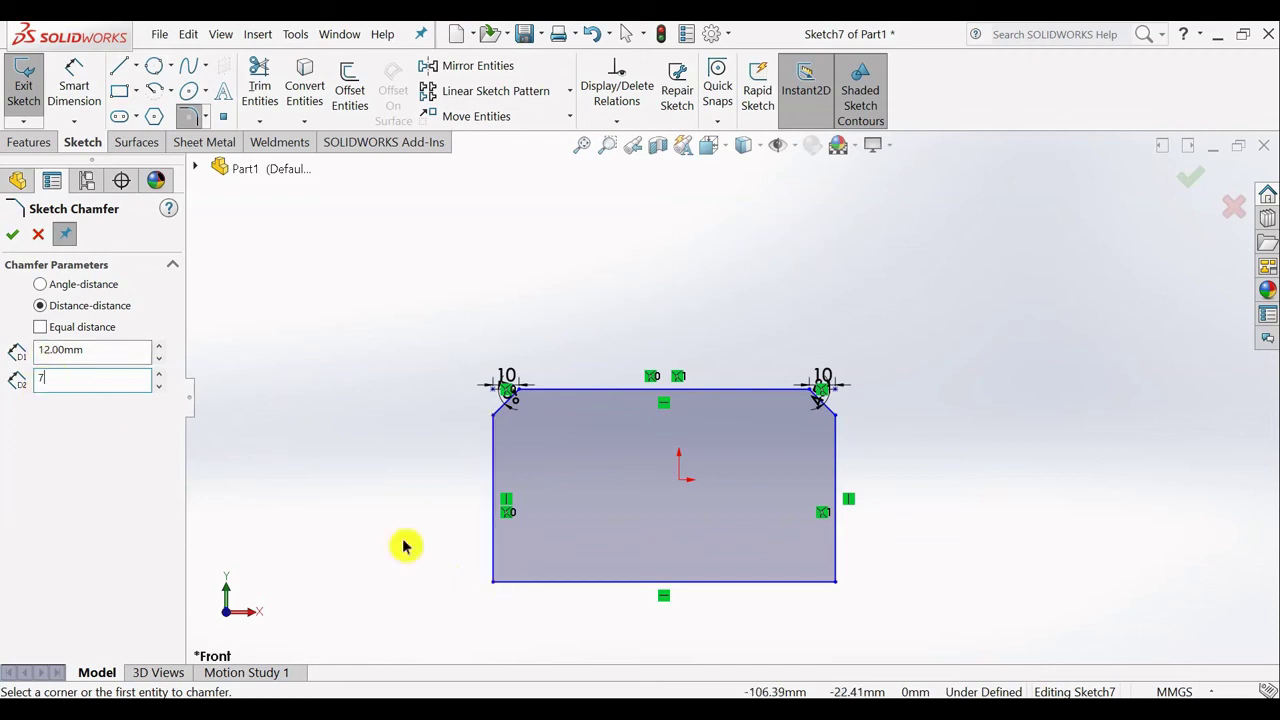
Step: Chamfer the lower-left corner by selecting the left and bottom edges
left_click(497, 567)
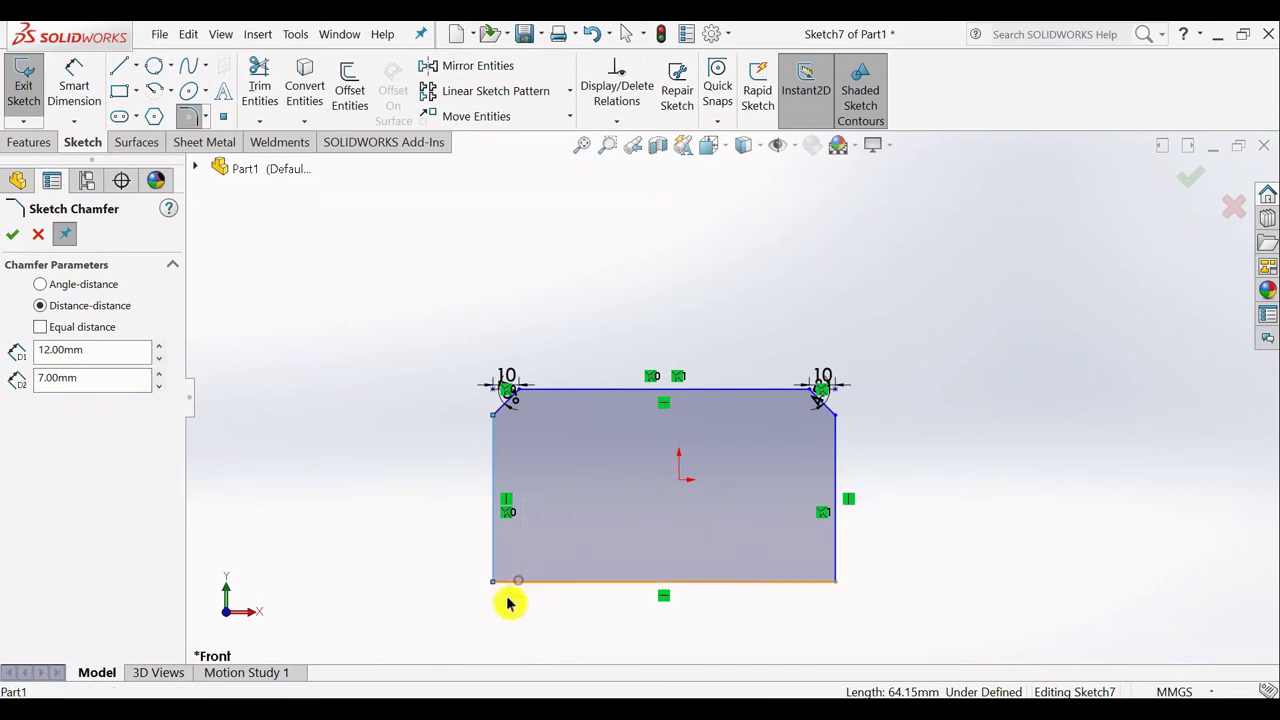
left_click(509, 597)
key("z")
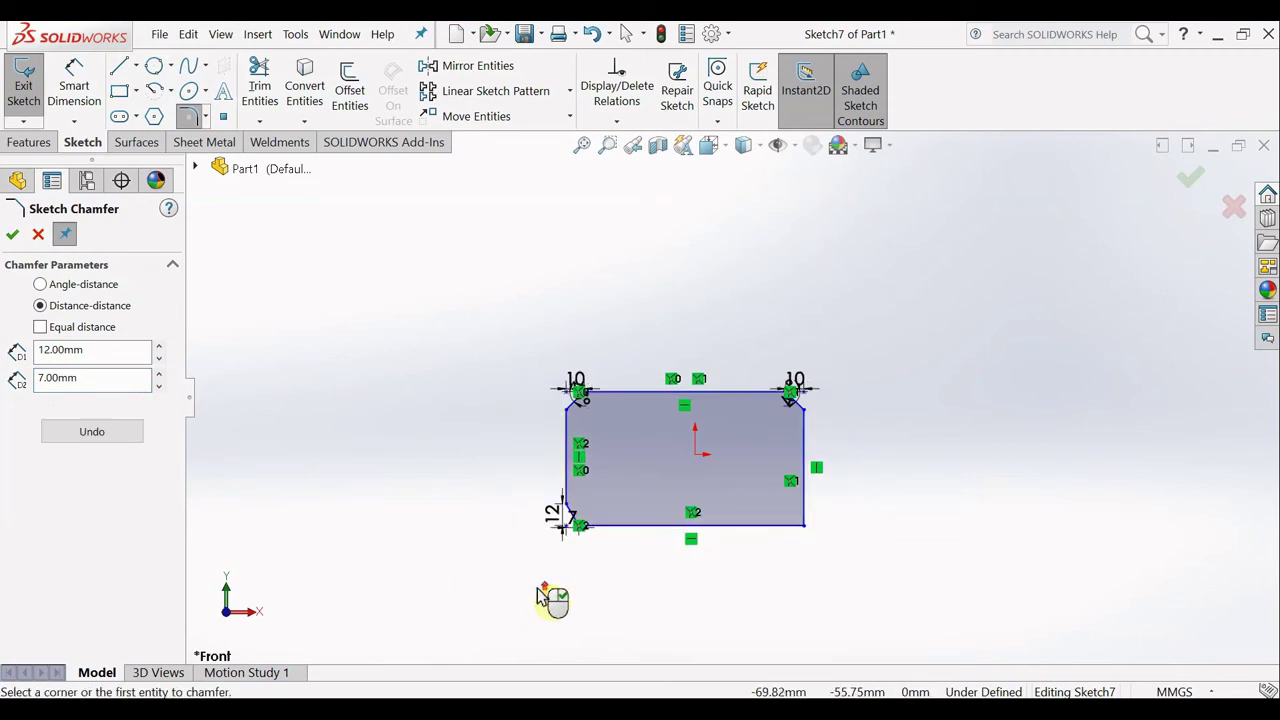
scroll(586, 514, "down", 1)
scroll(645, 490, "down", 3)
scroll(630, 450, "down", 2)
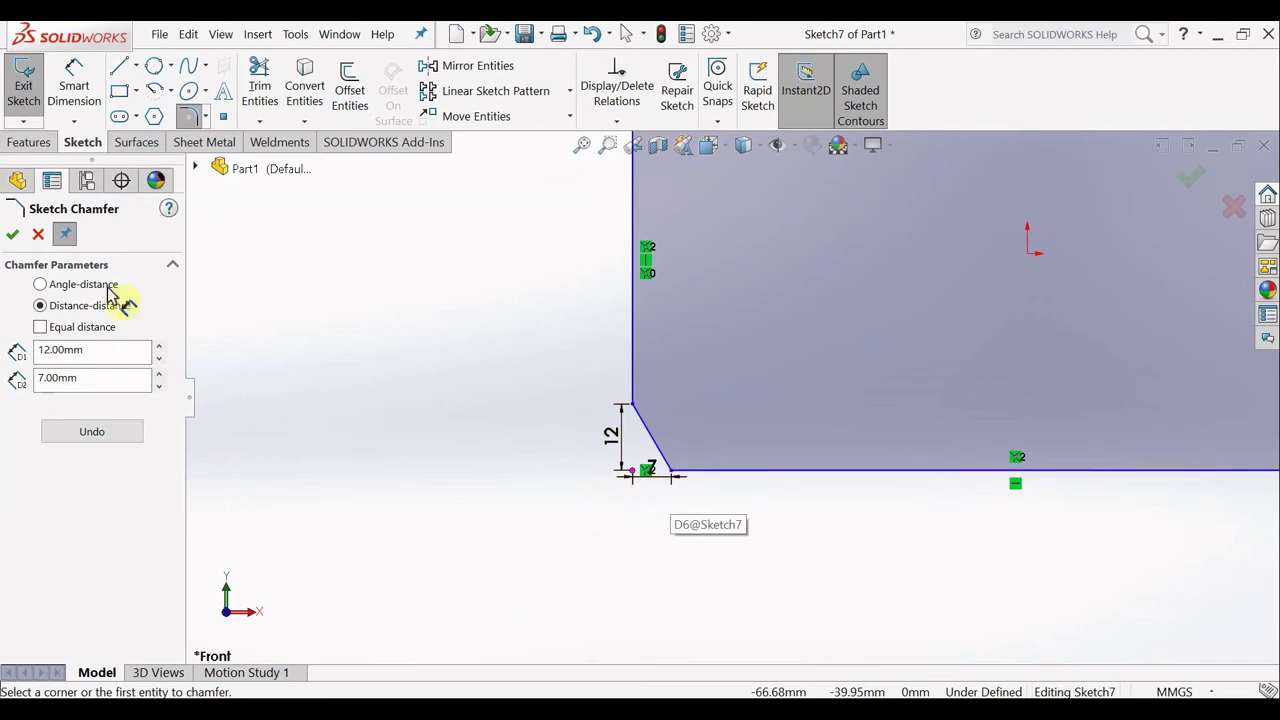
Step: Accept the 12 × 7 chamfer and restart Sketch Chamfer with Equal distance enabled
left_click(12, 236)
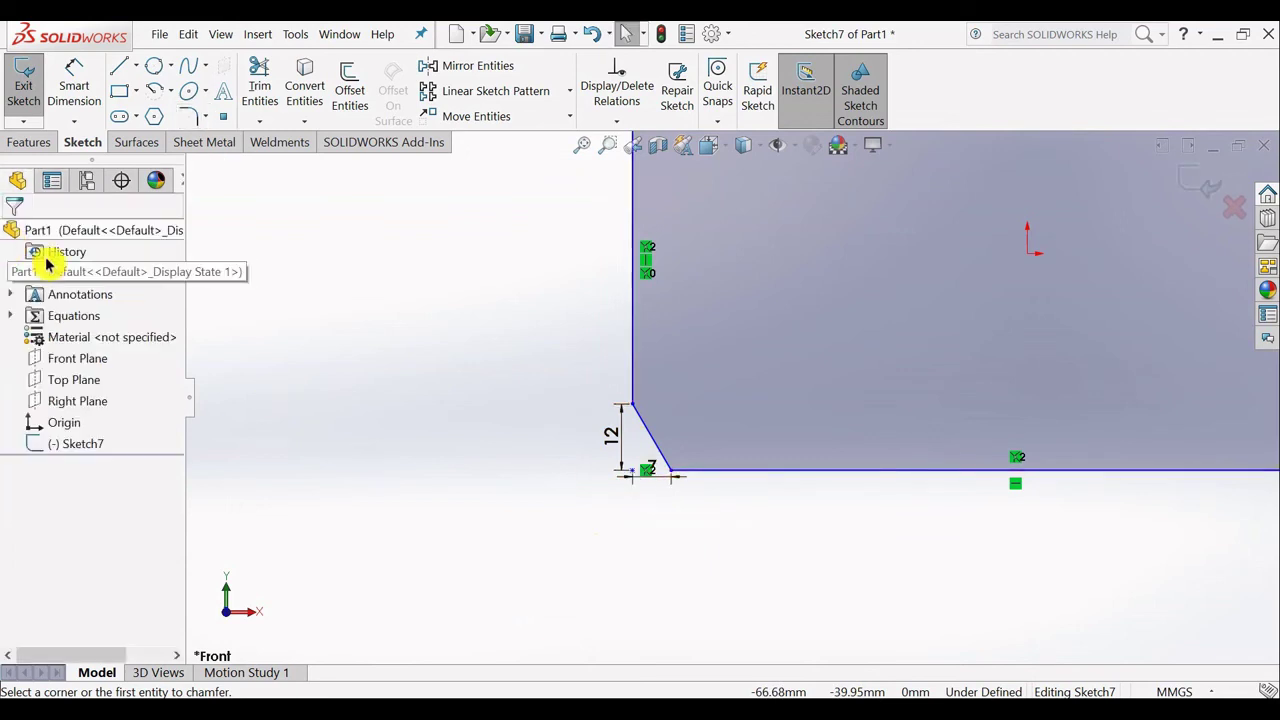
scroll(617, 443, "up", 2)
scroll(650, 440, "up", 3)
scroll(1050, 374, "down", 1)
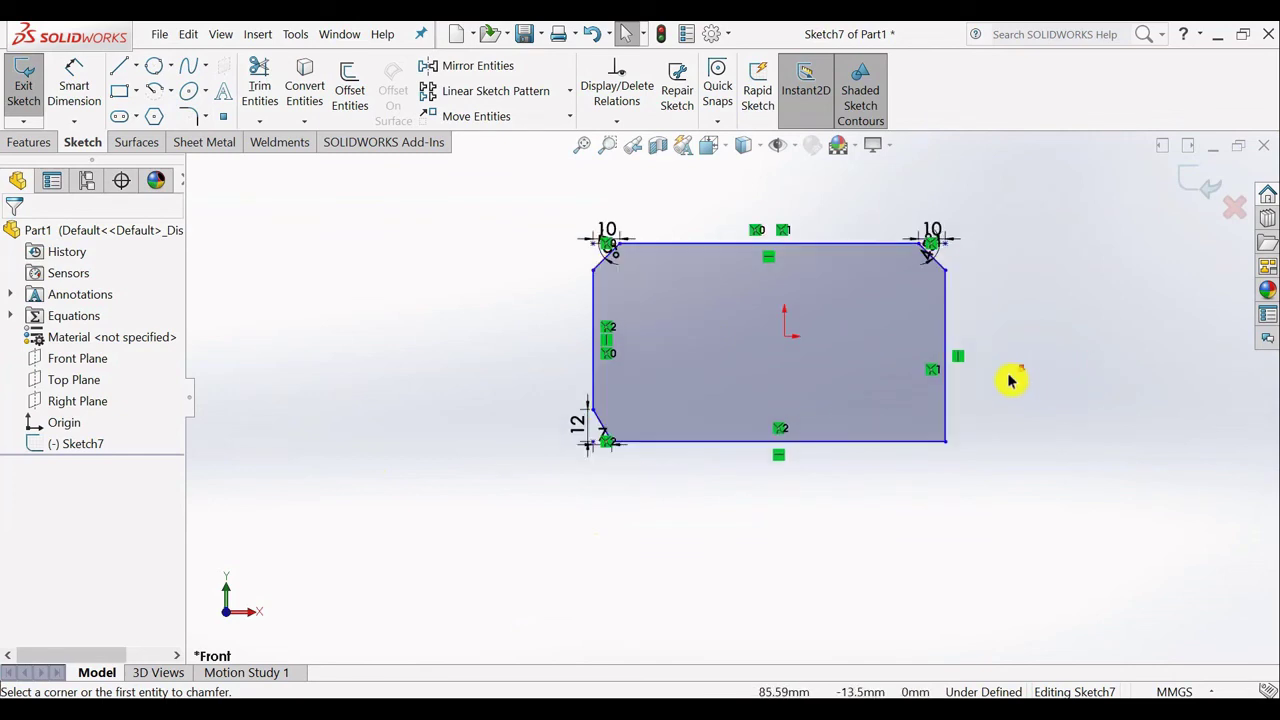
scroll(985, 375, "down", 1)
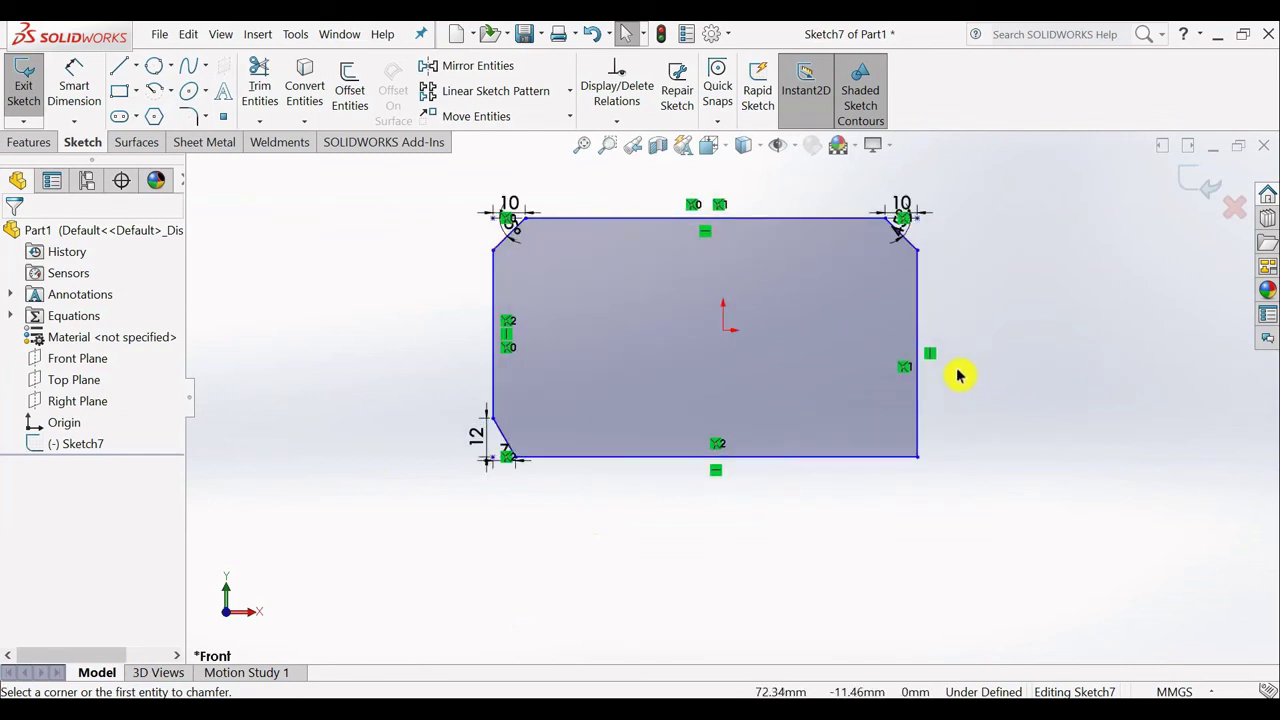
left_click(208, 118)
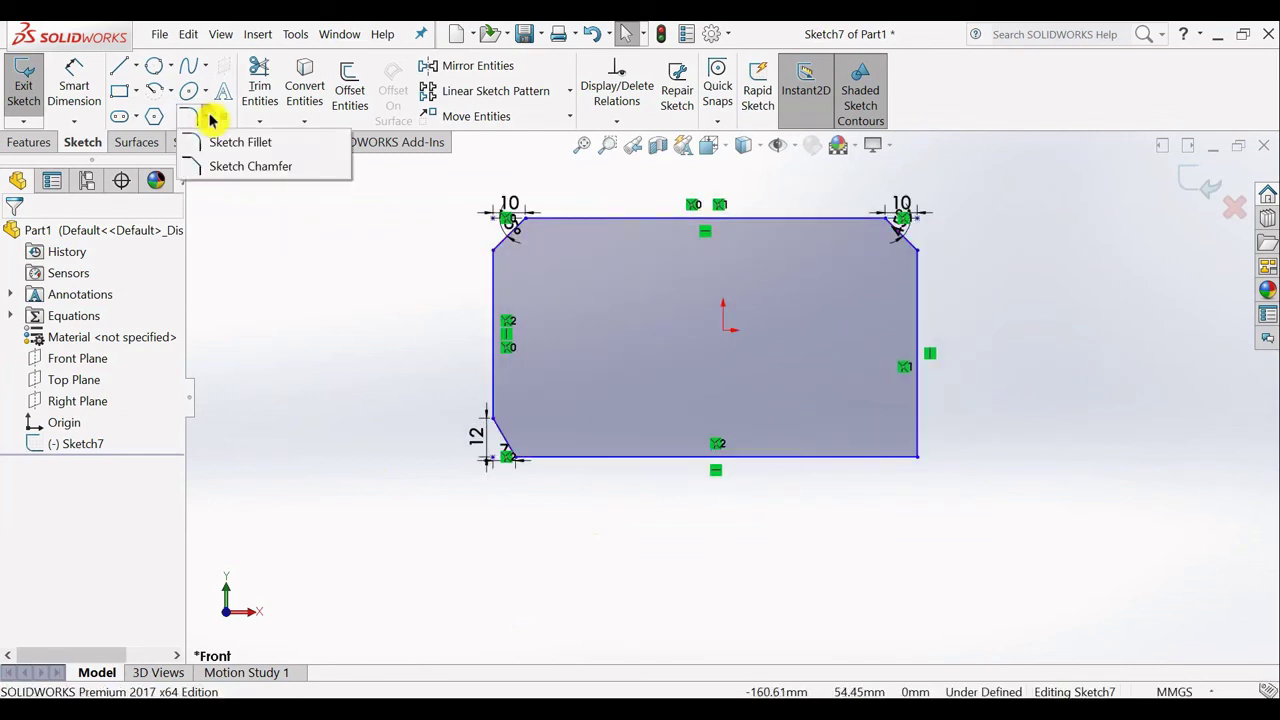
left_click(217, 167)
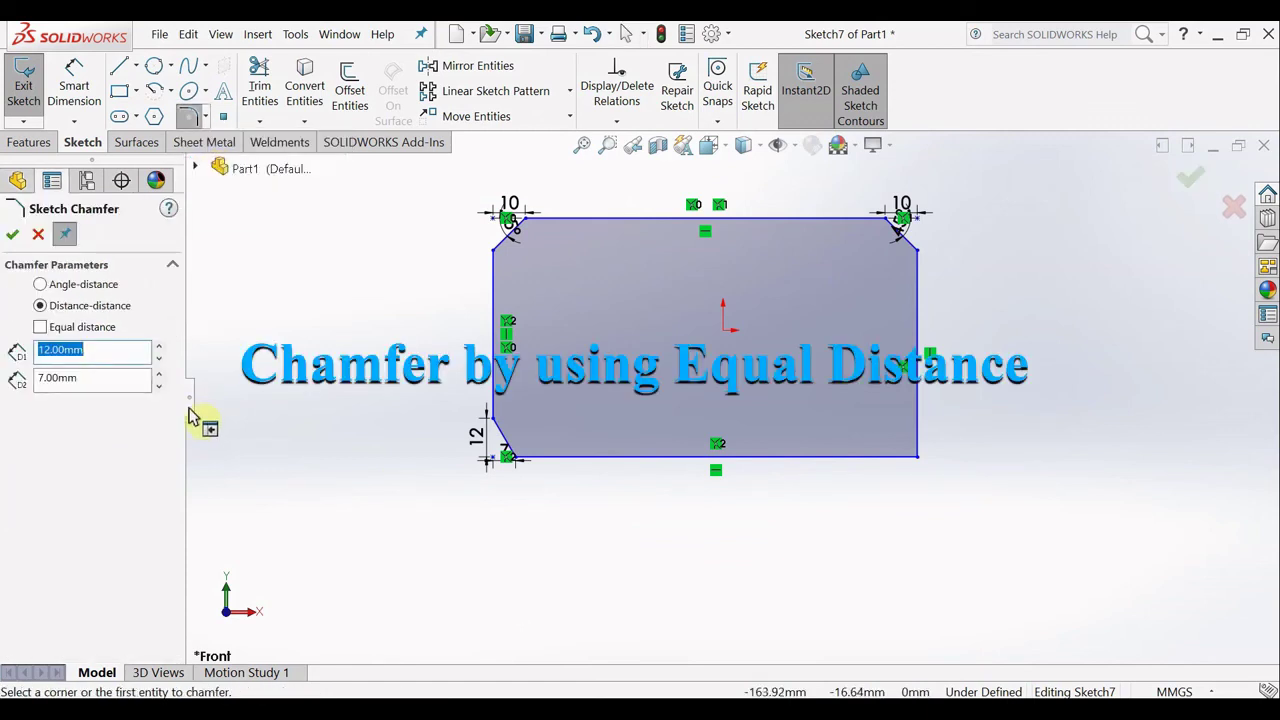
left_click(40, 327)
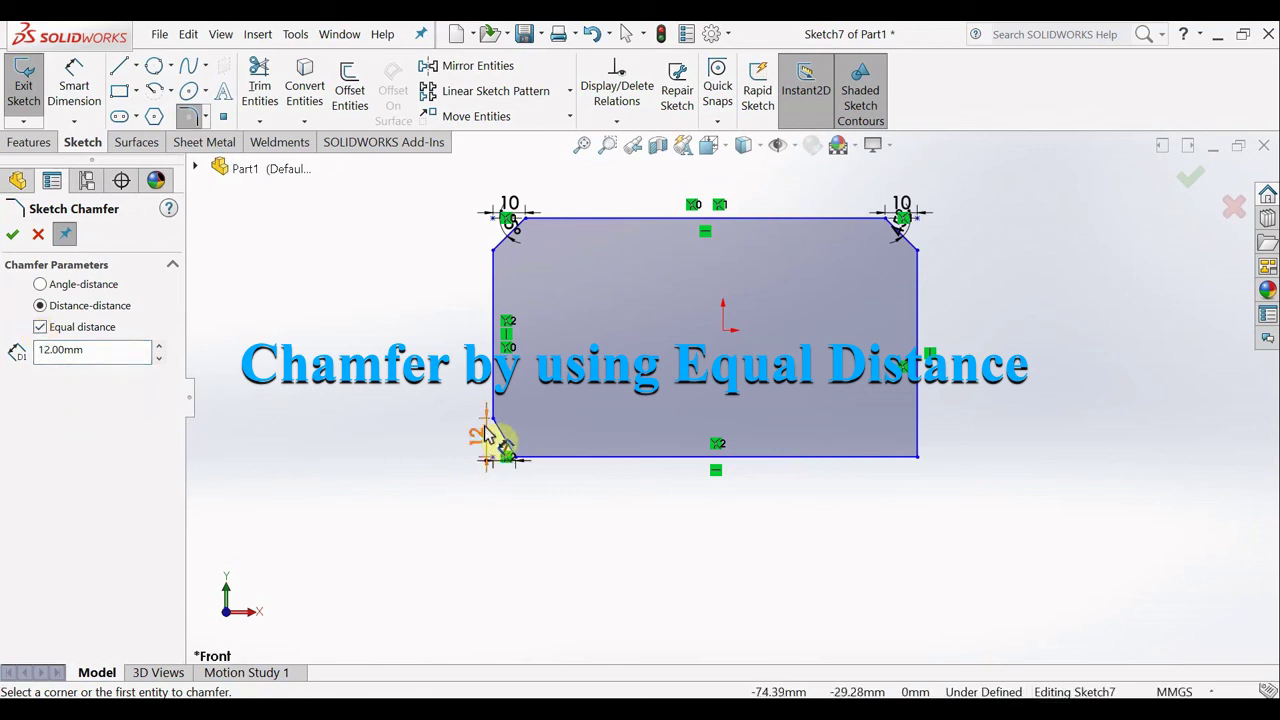
left_click(491, 460)
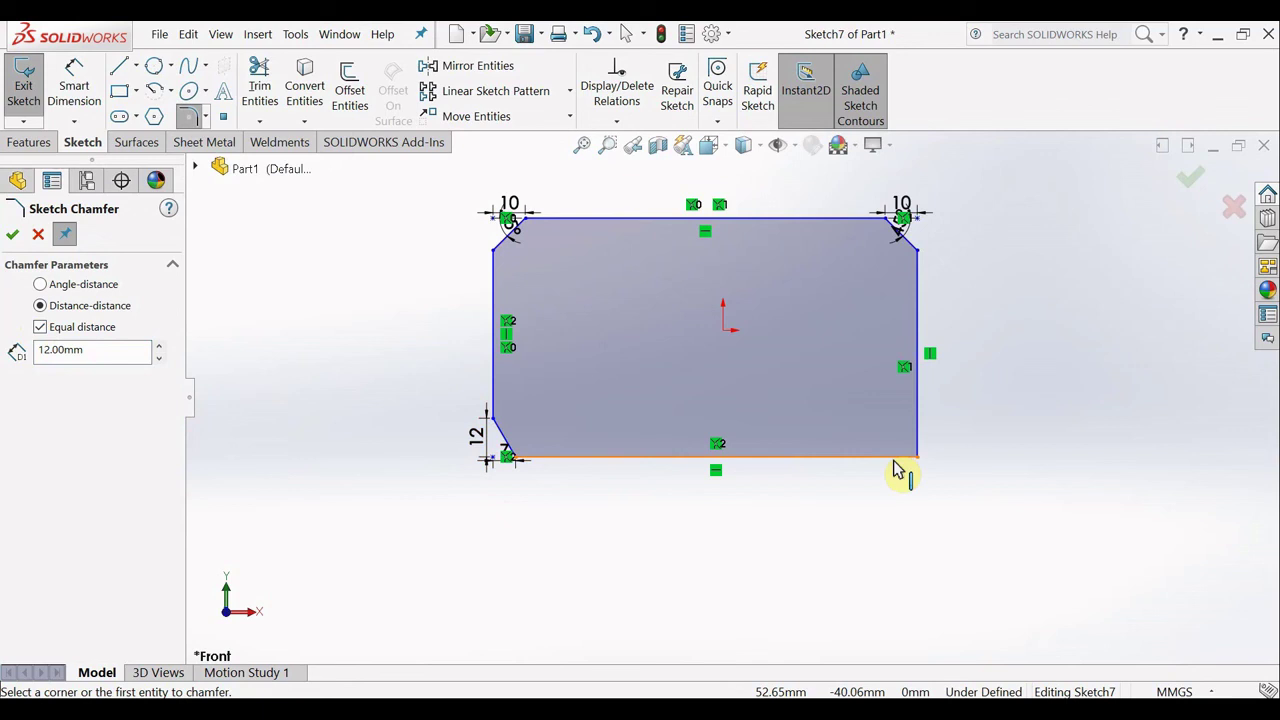
Step: Chamfer the bottom-right corner at an equal 12 mm via the bottom and right edges
left_click(893, 463)
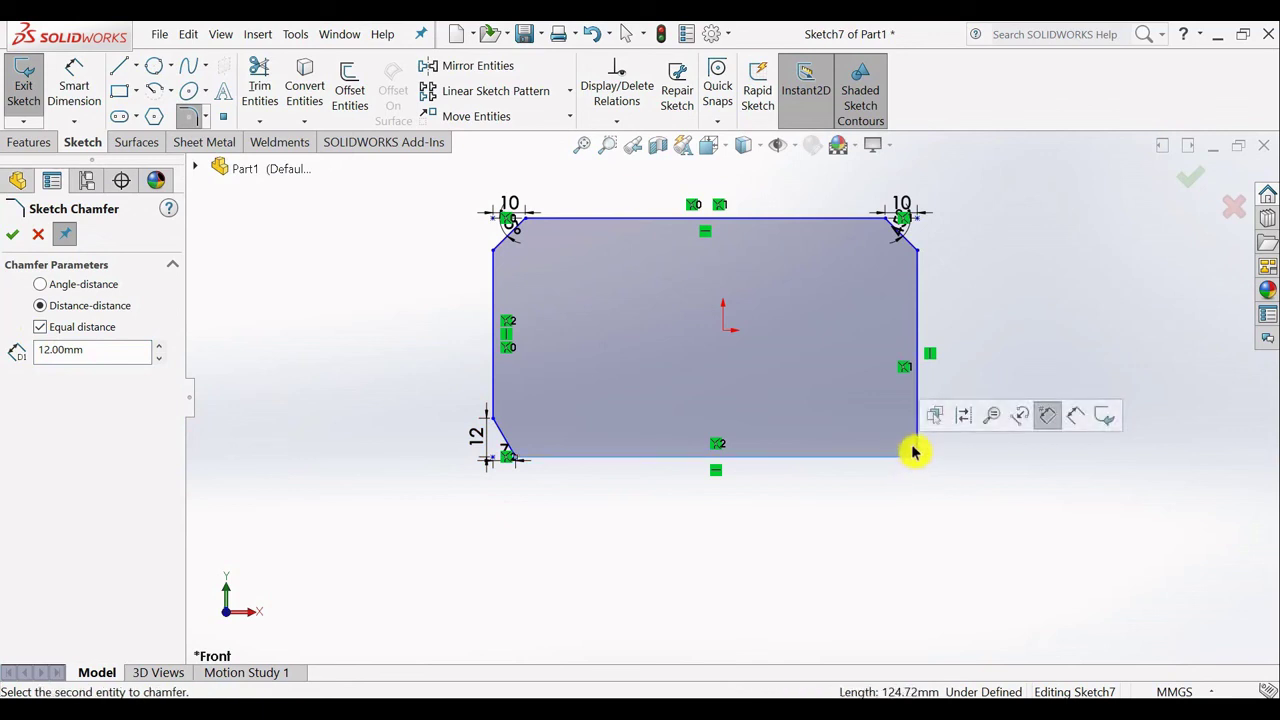
left_click(918, 444)
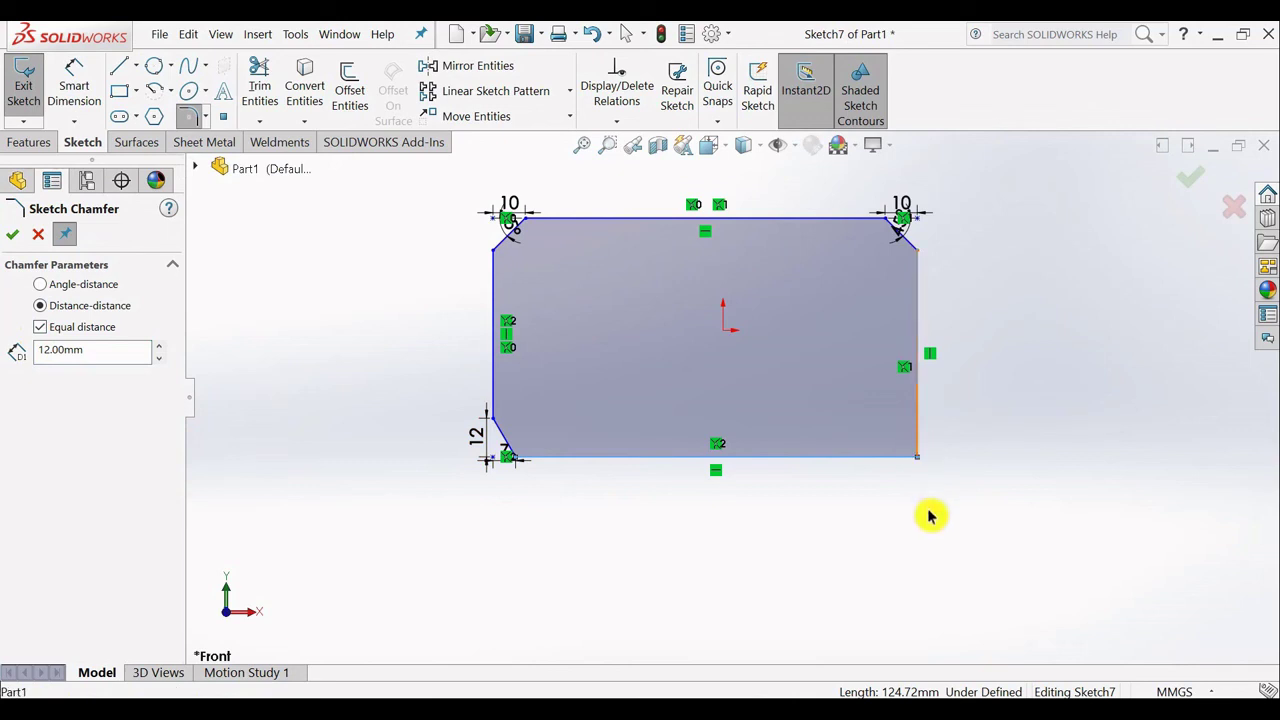
scroll(937, 474, "down", 3)
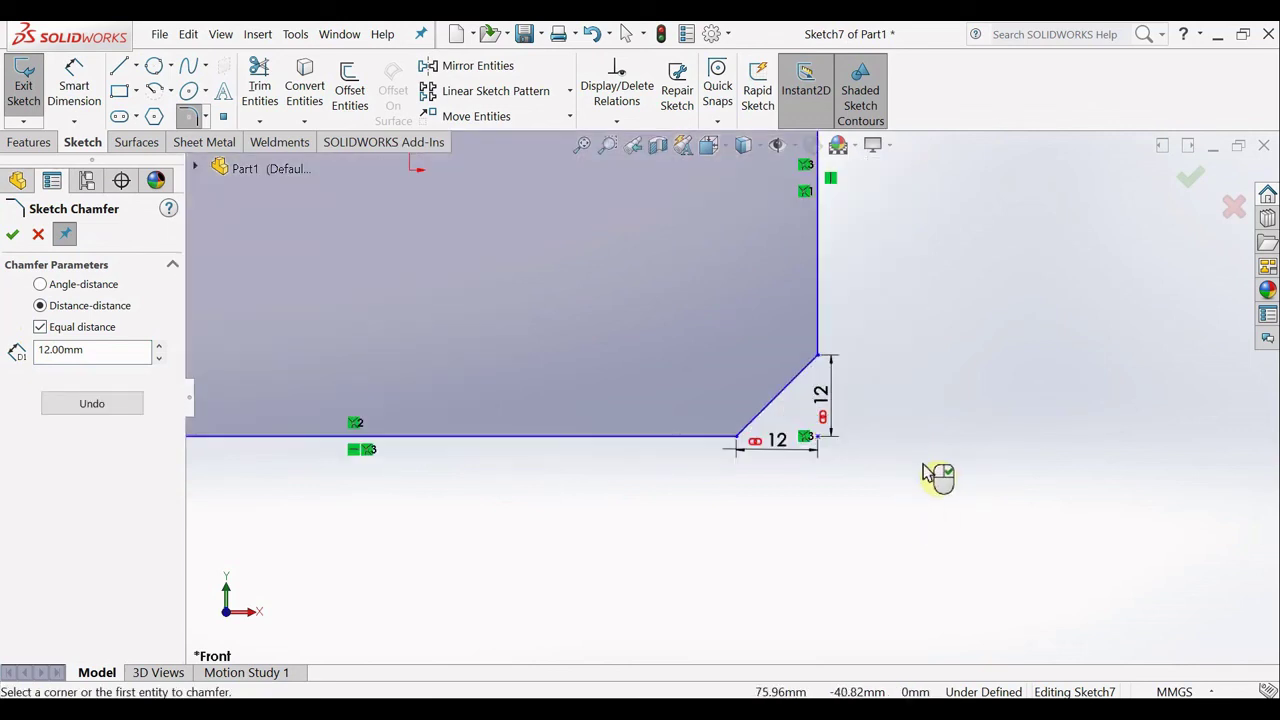
scroll(858, 458, "down", 2)
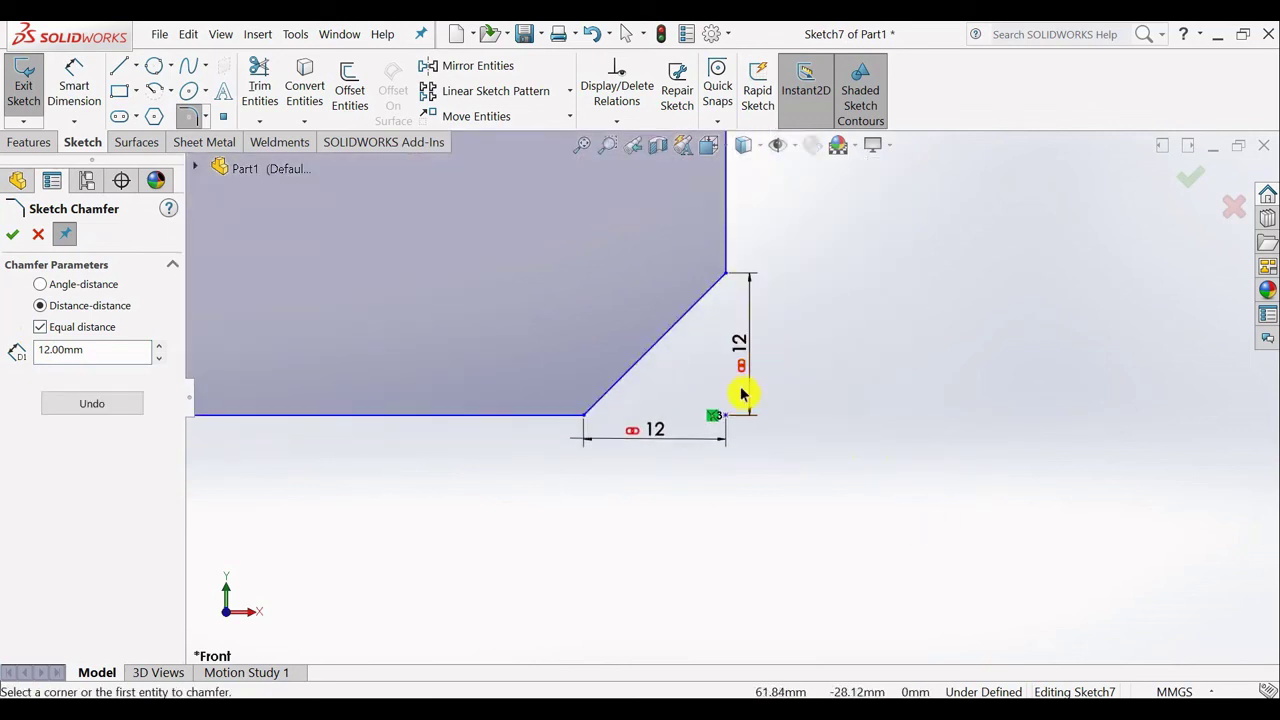
scroll(540, 484, "up", 2)
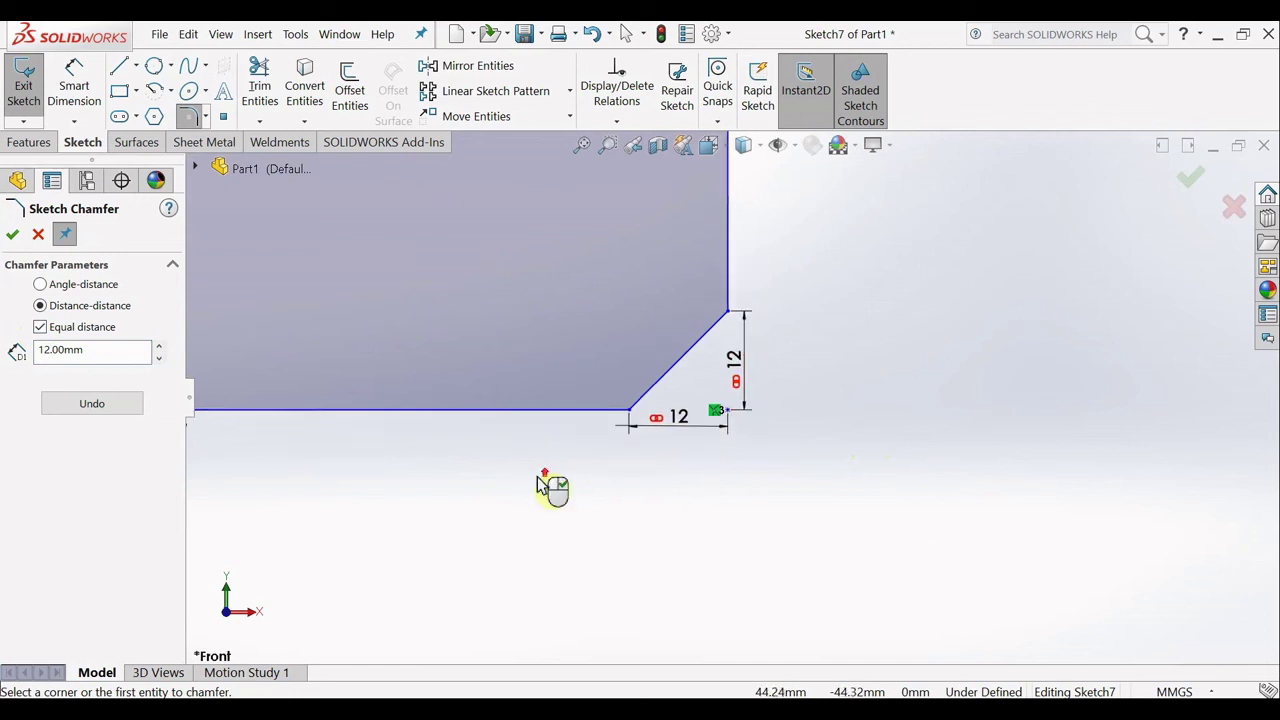
scroll(541, 486, "up", 2)
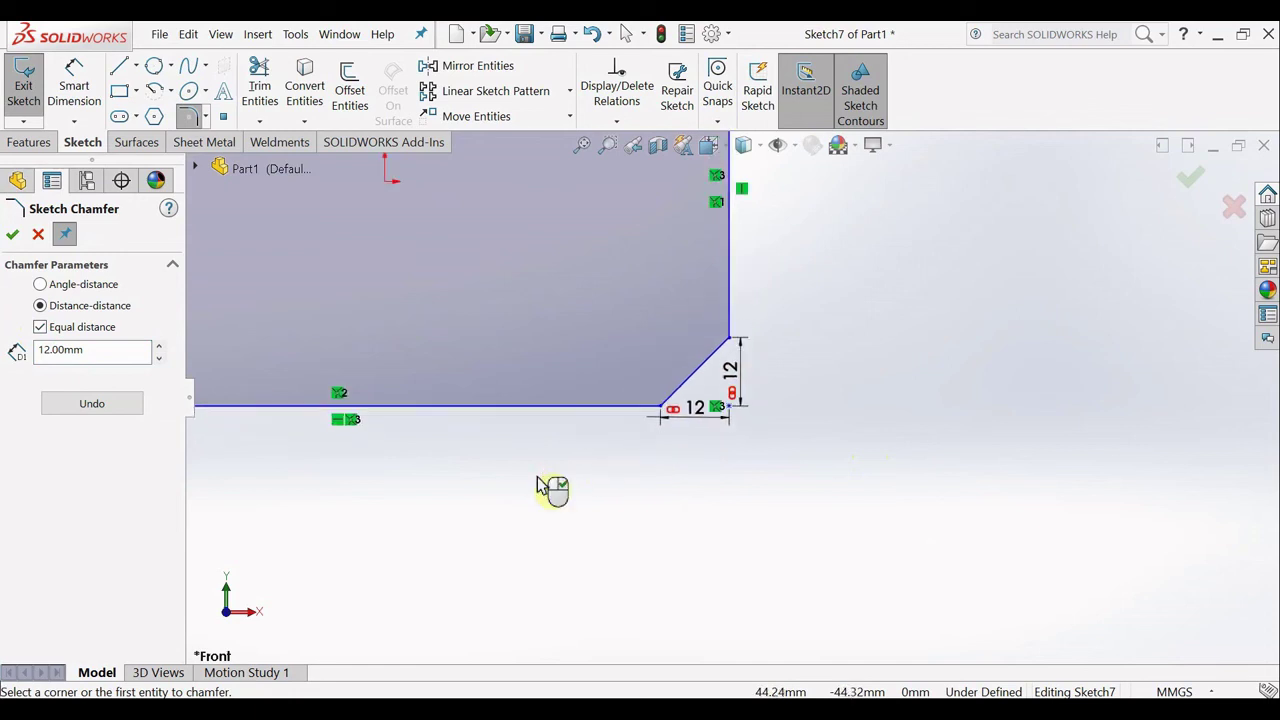
left_click(14, 235)
scroll(580, 363, "up", 3)
scroll(600, 350, "up", 2)
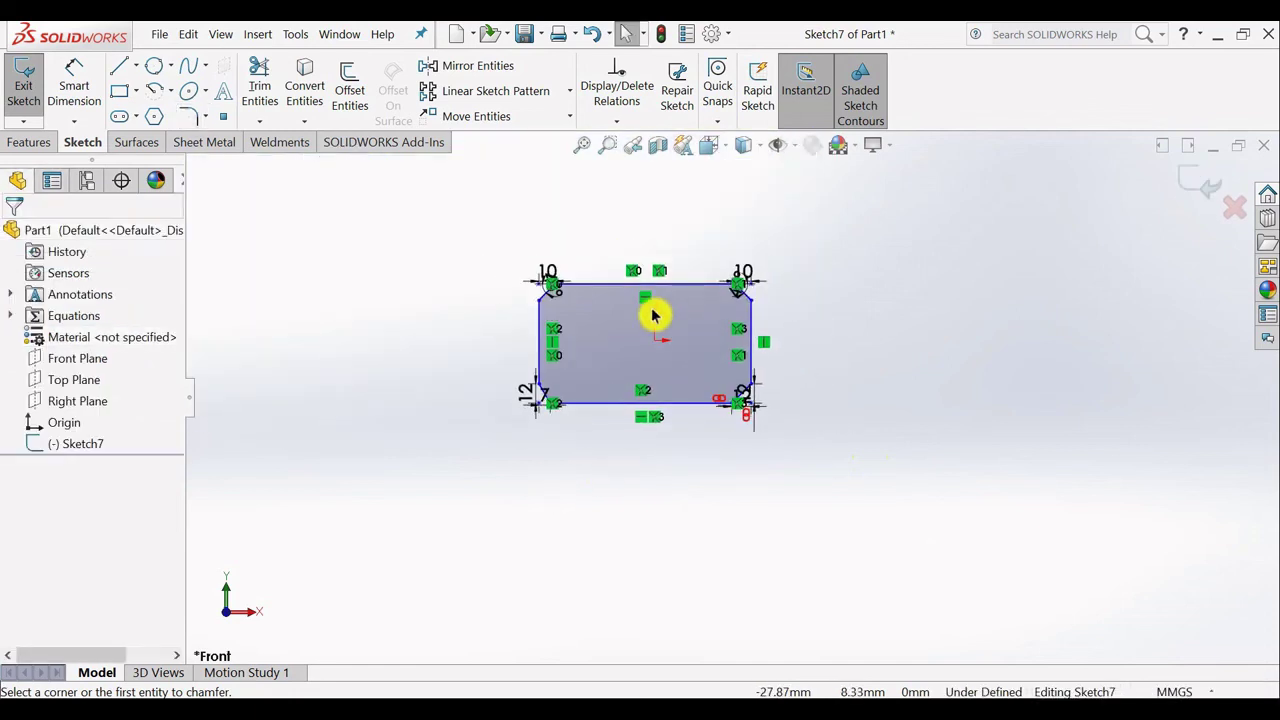
scroll(743, 309, "down", 2)
scroll(786, 357, "down", 1)
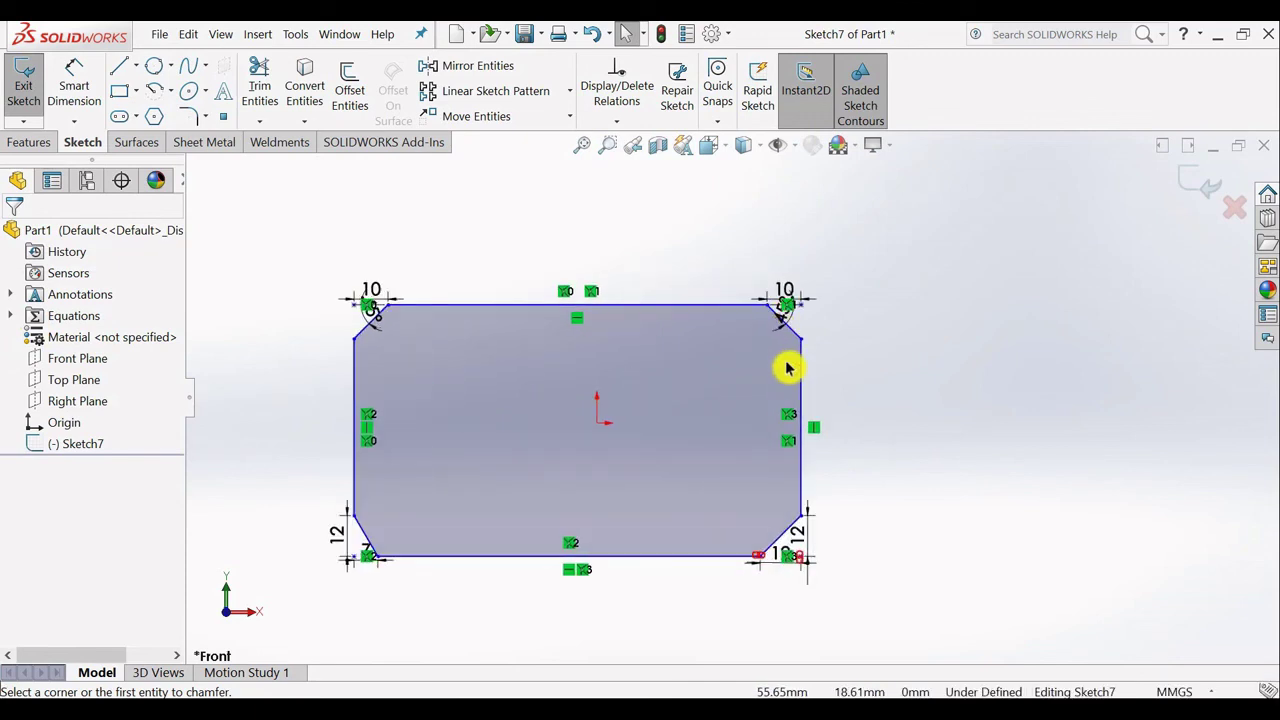